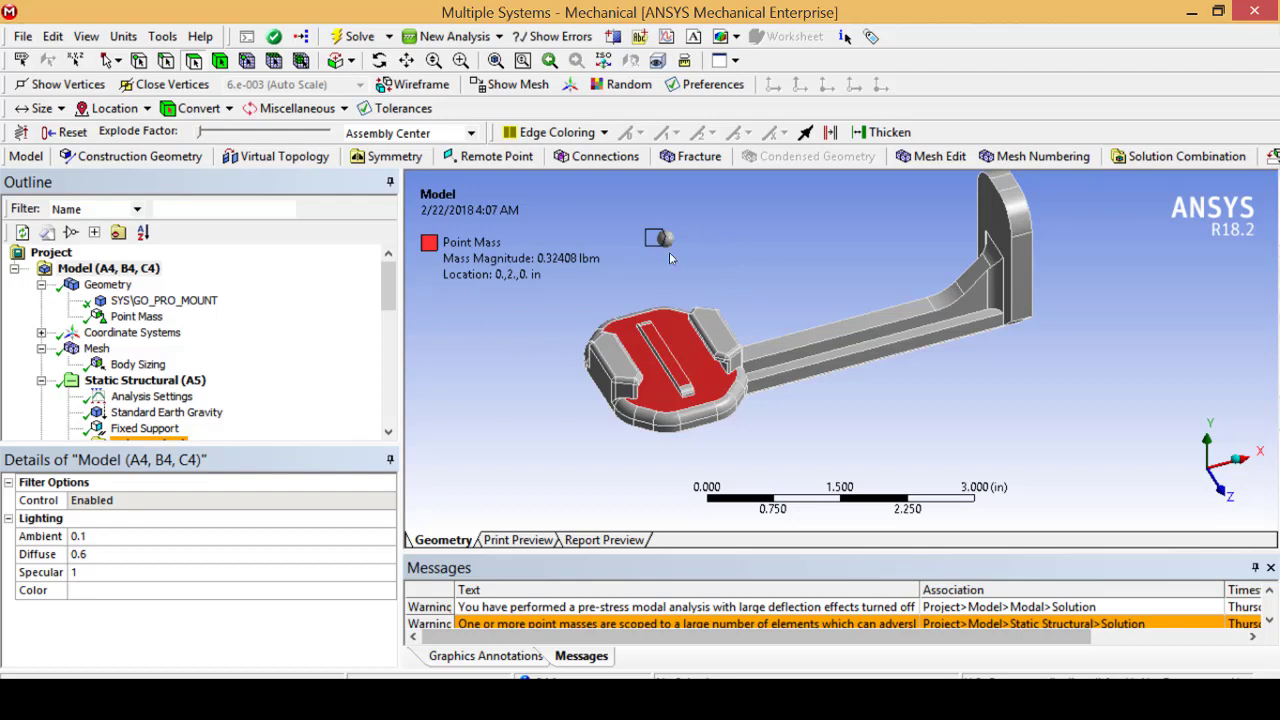
Step: Inspect the Static Structural setup and the bracket's mesh from several angles
click(145, 381)
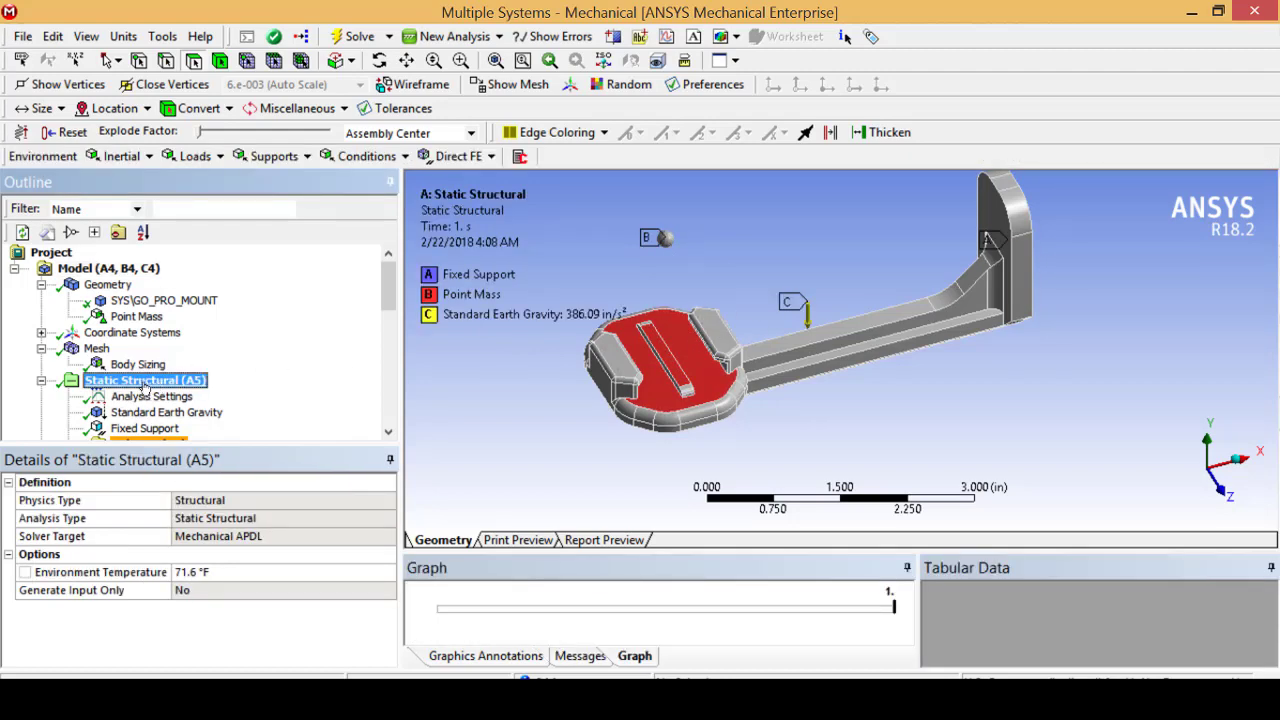
middle_drag(612, 400, 283, 388)
click(96, 348)
middle_drag(459, 325, 388, 326)
scroll(388, 326, down, 3)
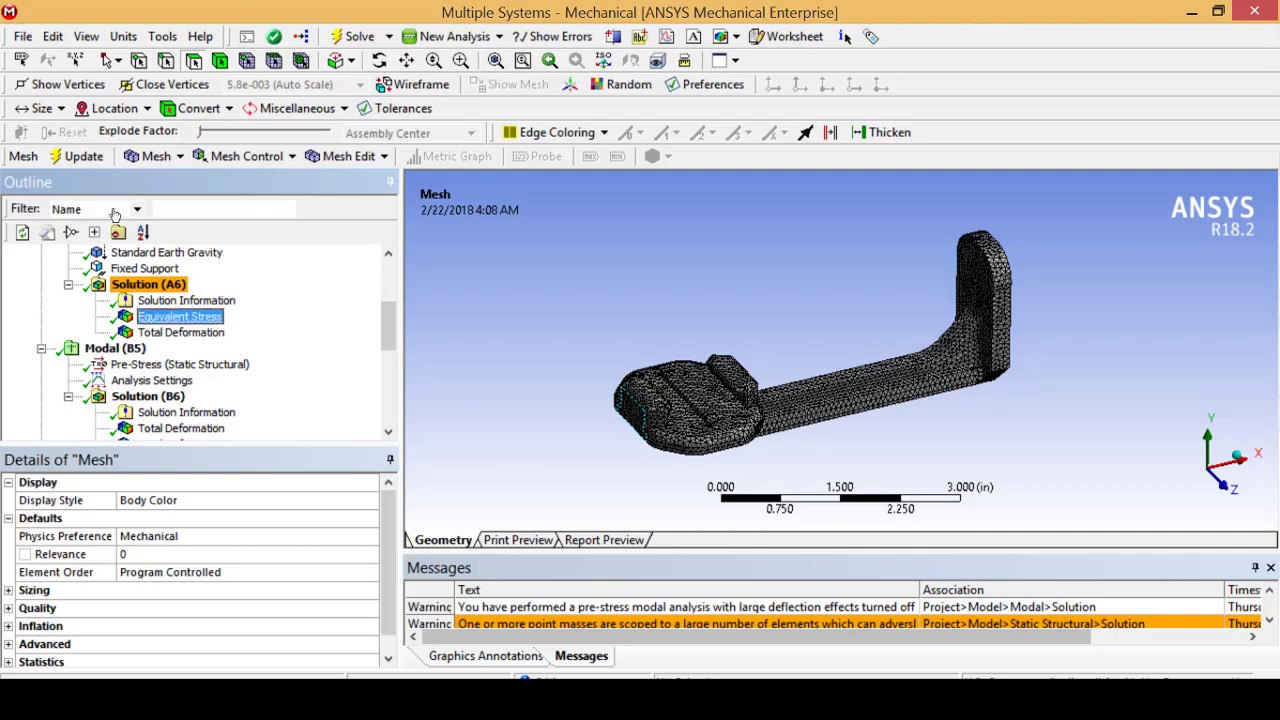
Step: Review static equivalent stress (237.17 psi peak) and total deformation (0.0001811 in), then bring up Modal
click(185, 316)
drag(830, 393, 790, 406)
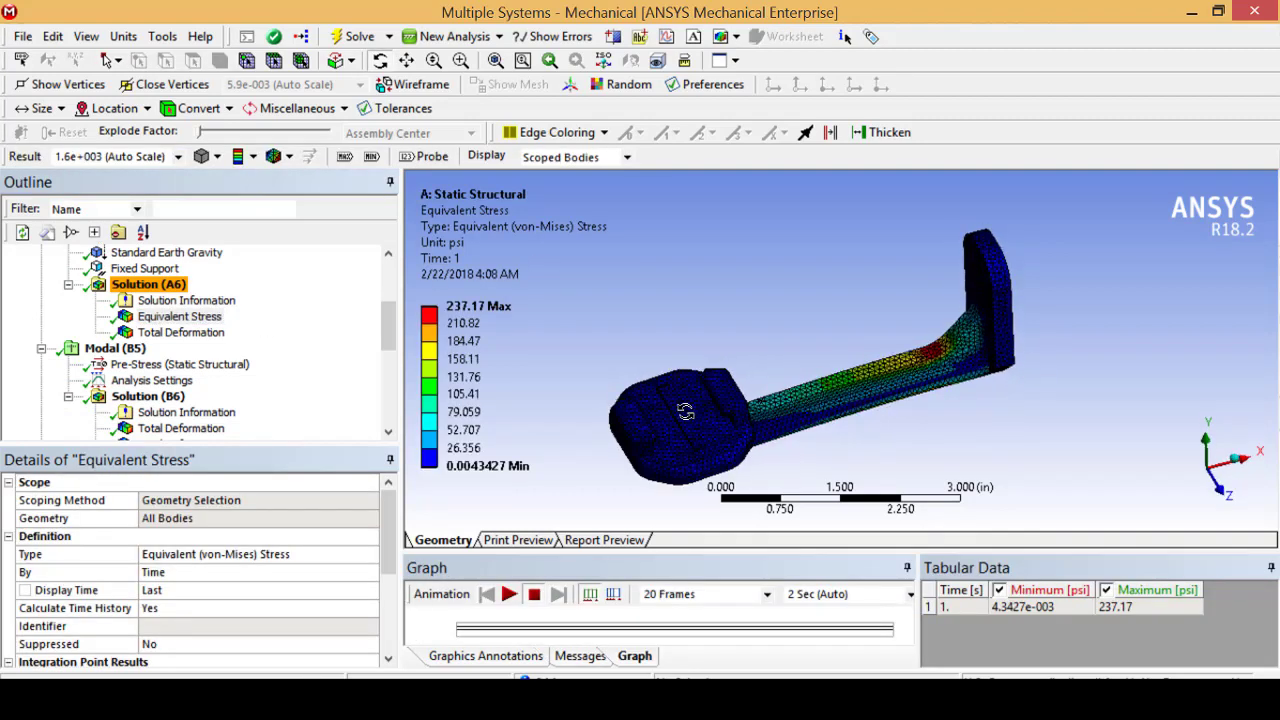
click(176, 334)
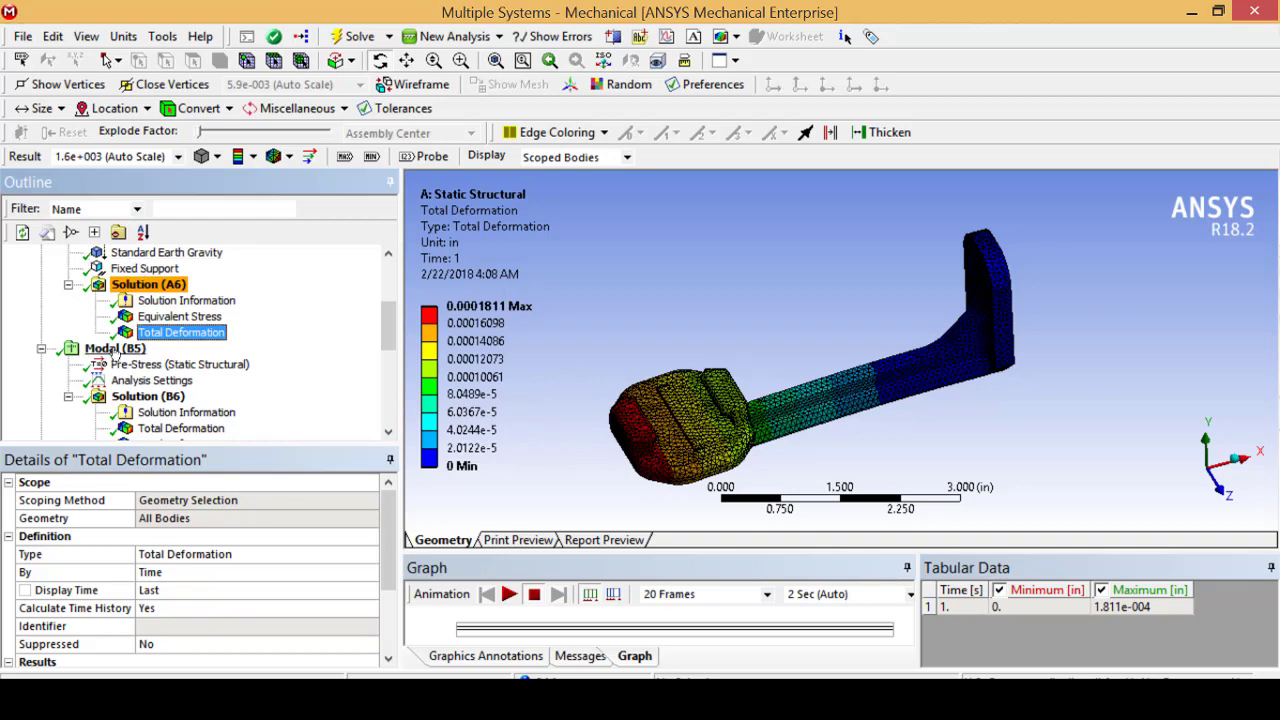
click(116, 349)
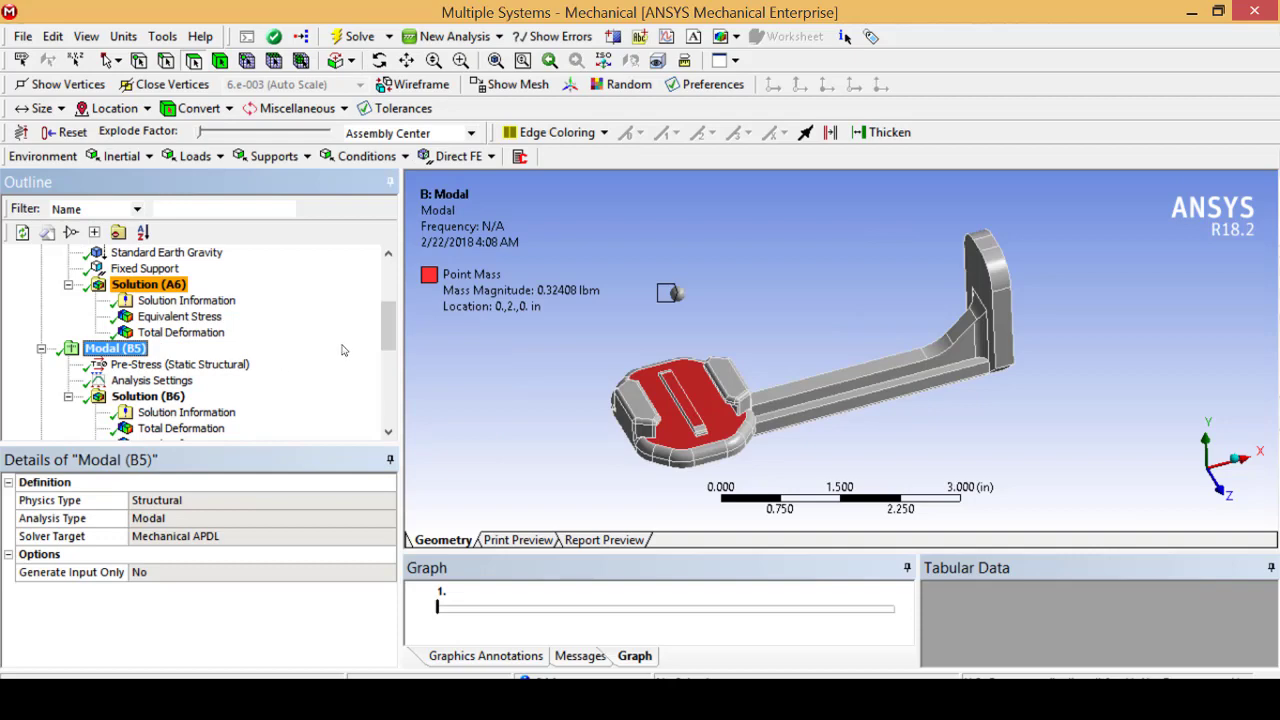
Step: Check the modal pre-stress and step through mode shapes 1–6 (174.62–6816.3 Hz) to Random Vibration
click(200, 371)
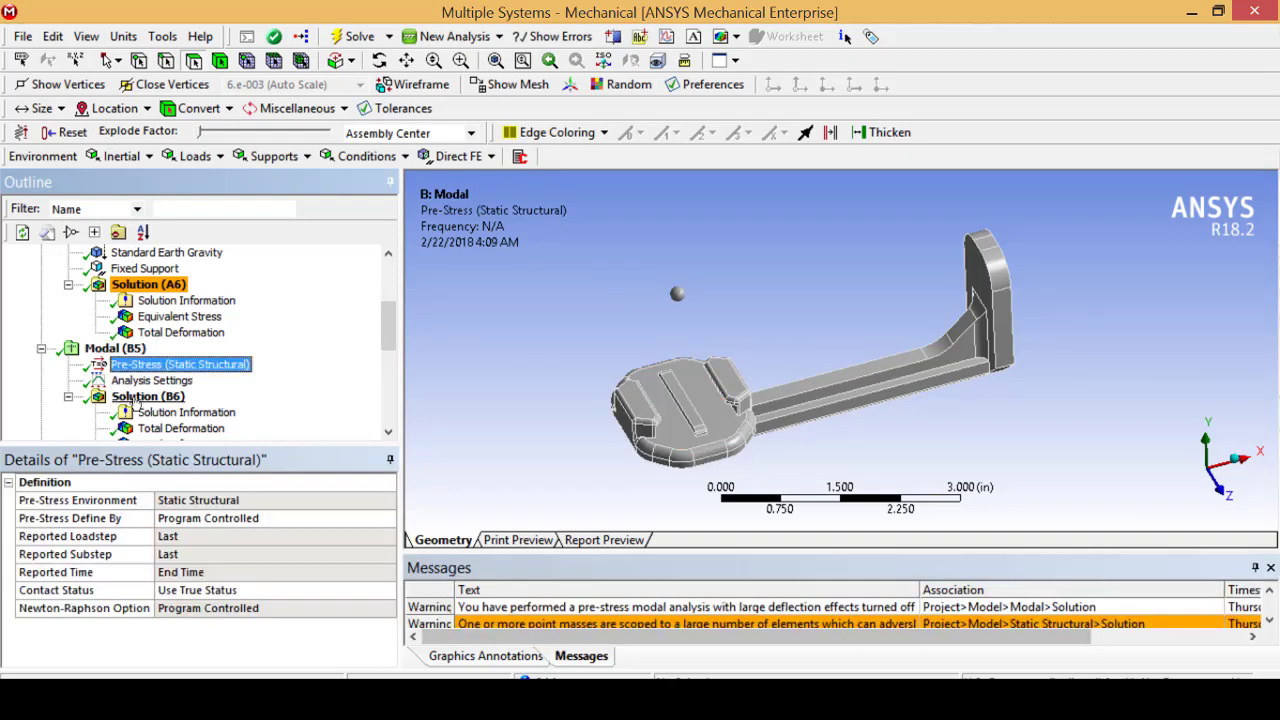
click(198, 426)
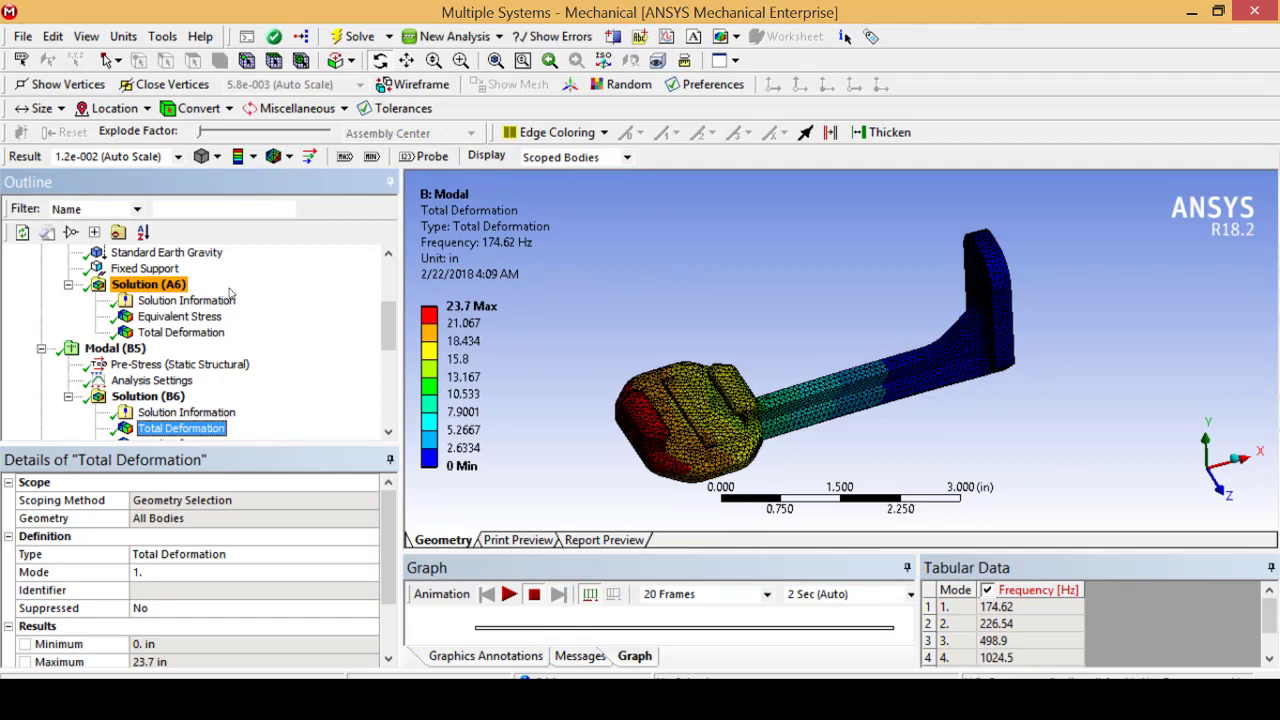
key(Down)
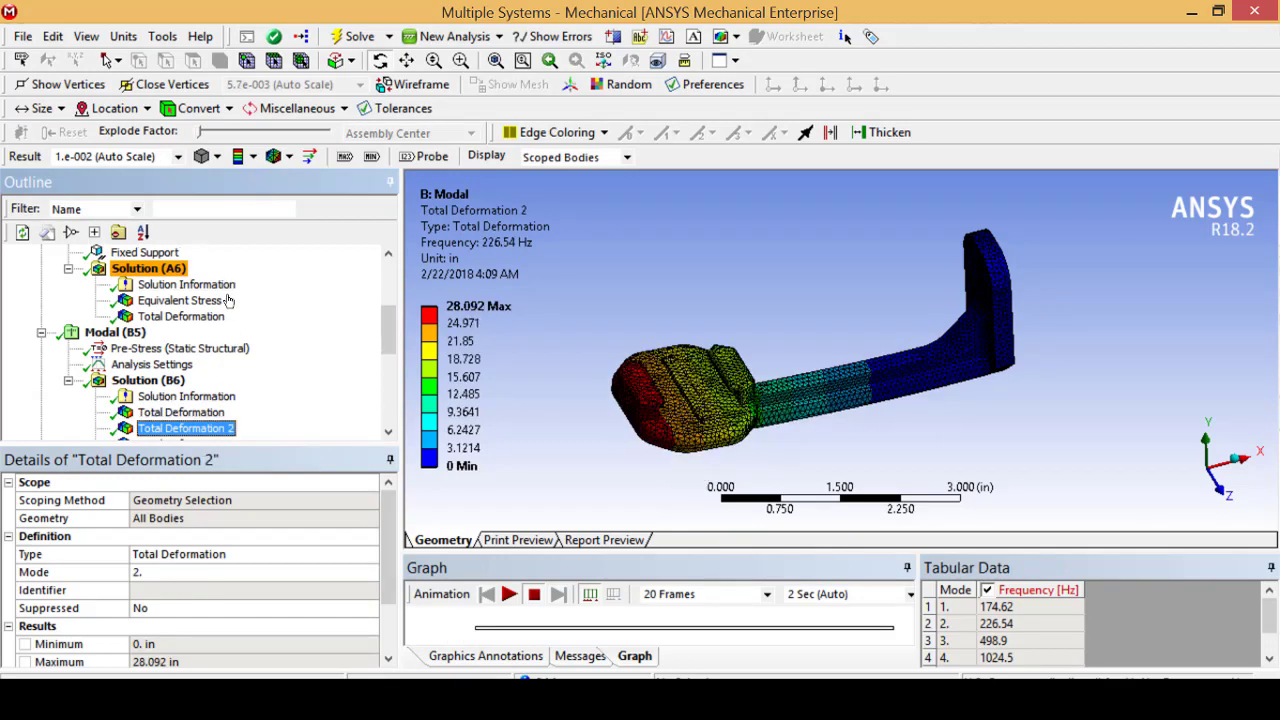
key(Down)
key(Down)
key(Down)
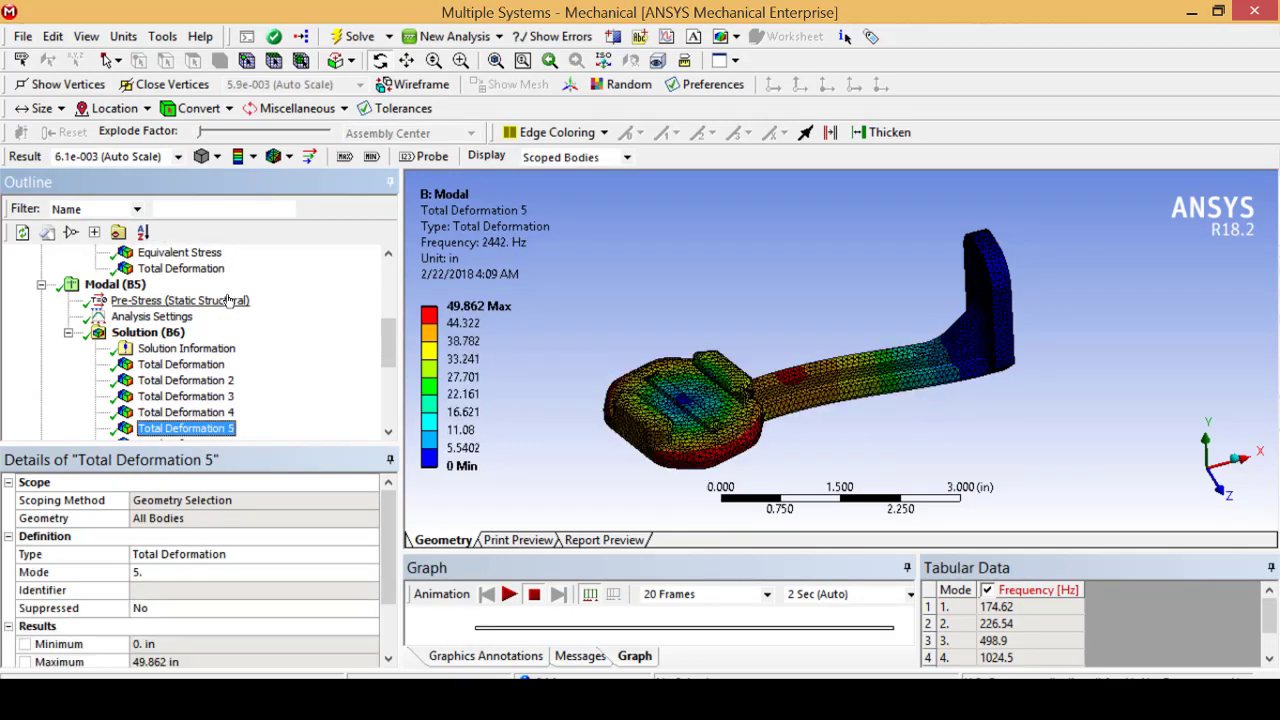
key(Down)
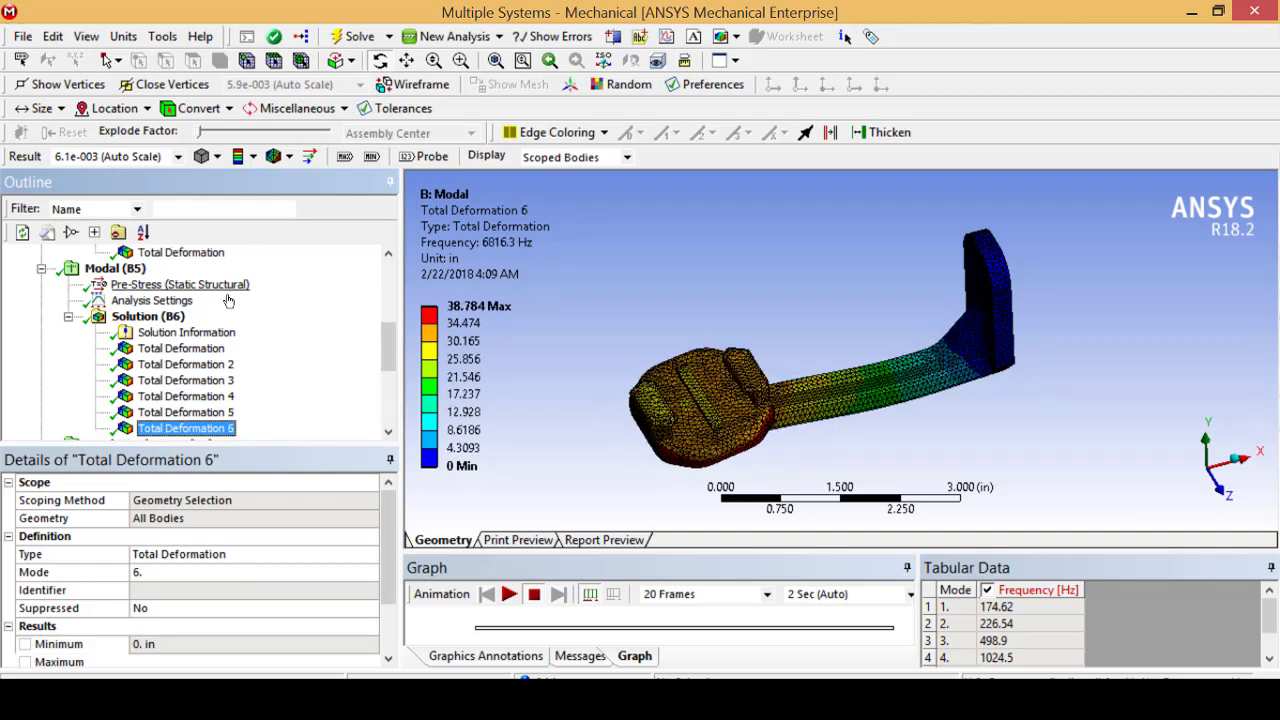
key(Down)
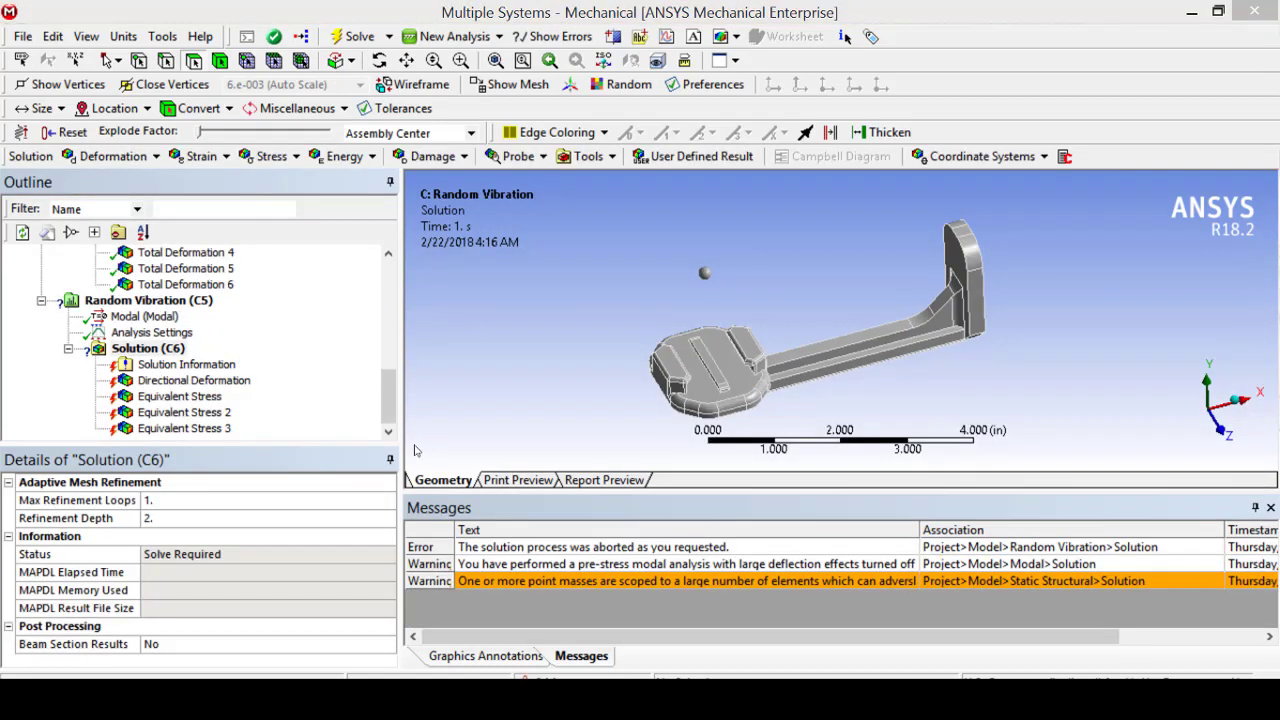
Step: Add a PSD G Acceleration base excitation to Random Vibration, with Fixed Support as its boundary condition
click(148, 300)
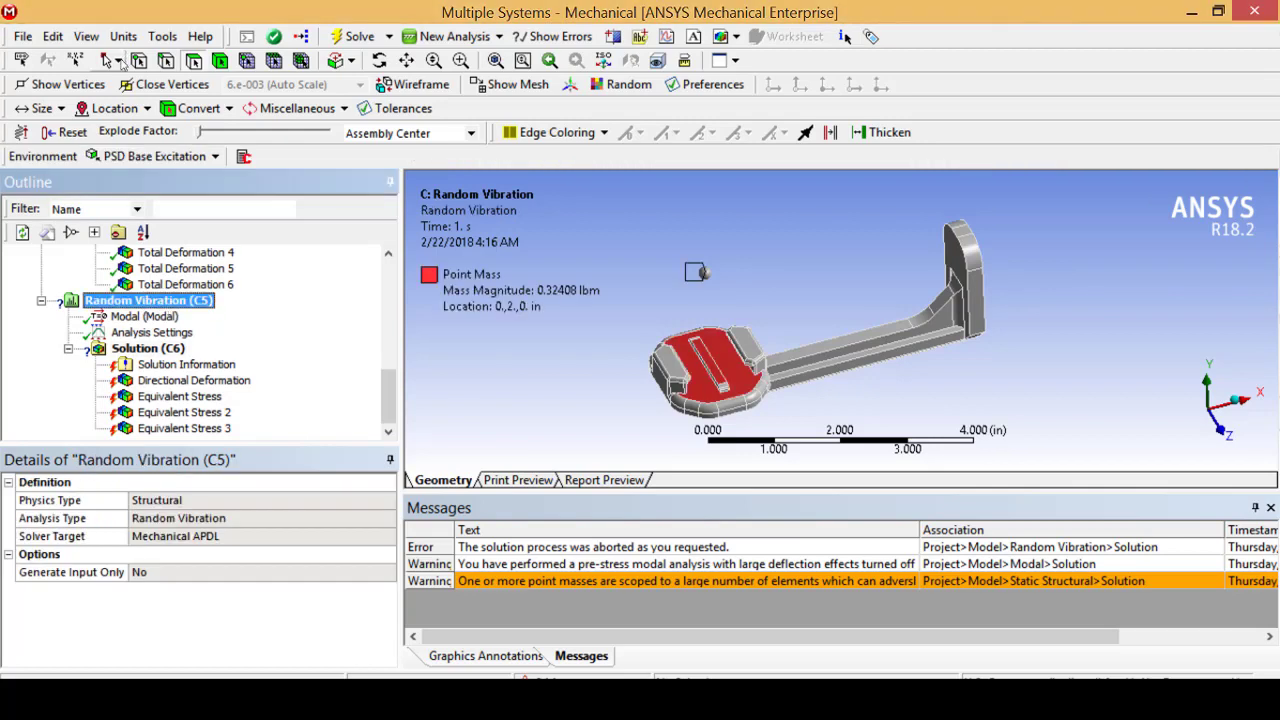
click(155, 156)
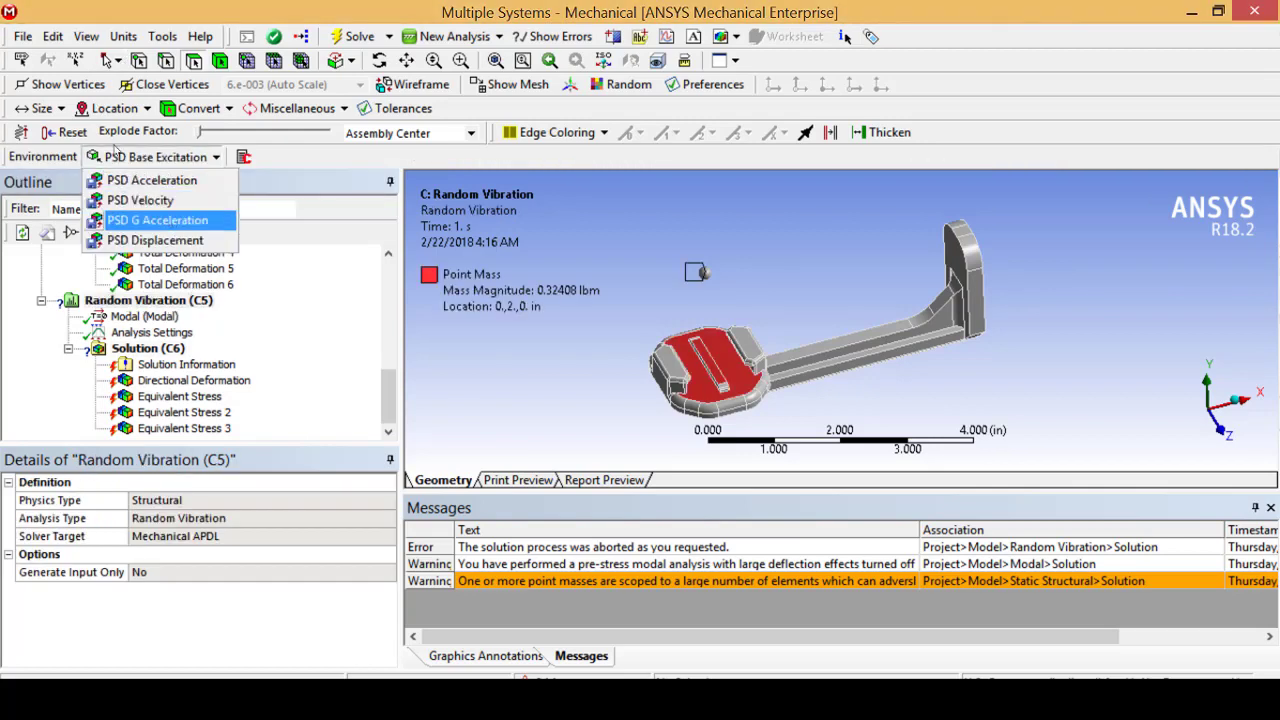
click(157, 220)
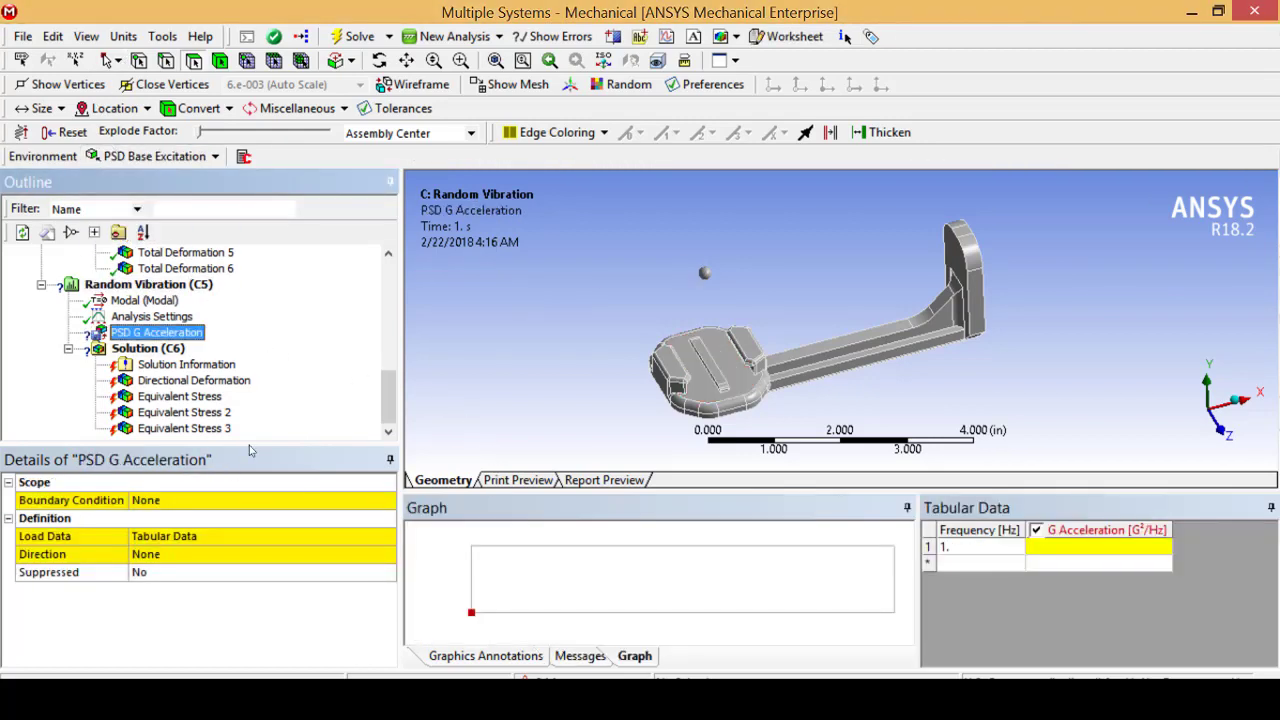
click(372, 500)
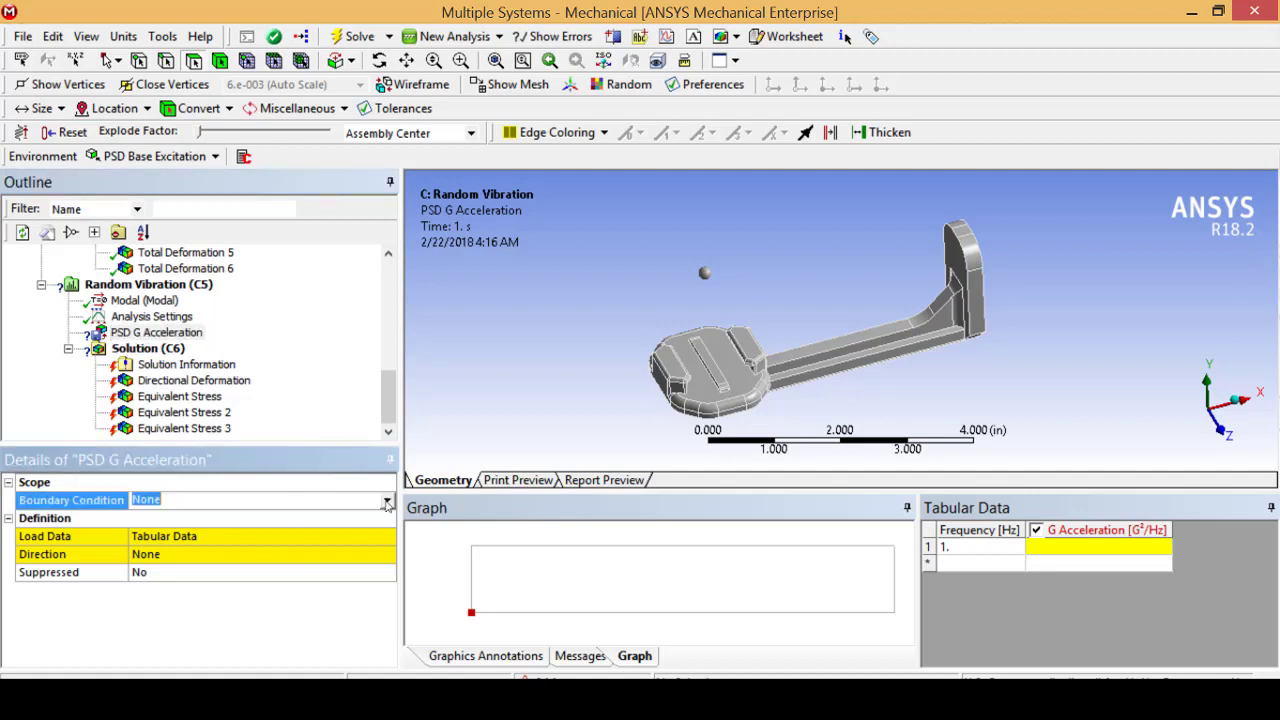
click(260, 514)
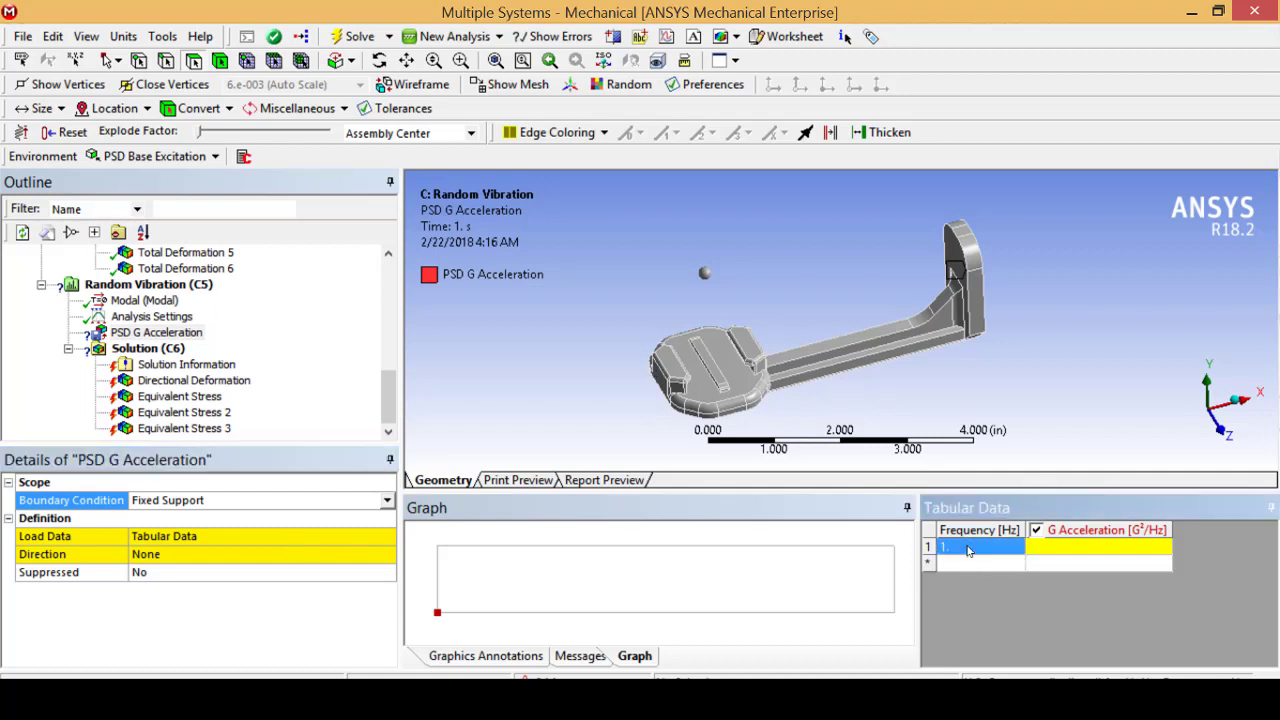
drag(386, 412, 386, 362)
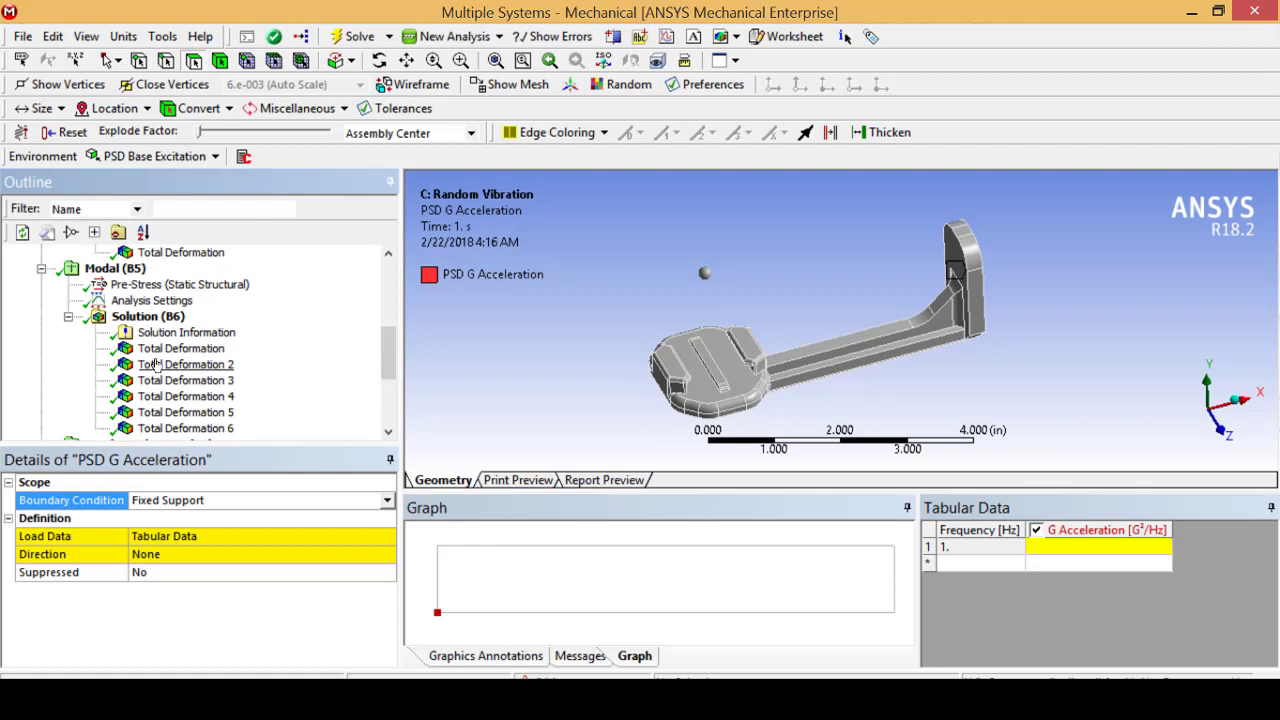
Step: Copy the six modal frequencies from the Solution tabular data into the PSD G Acceleration table
click(148, 316)
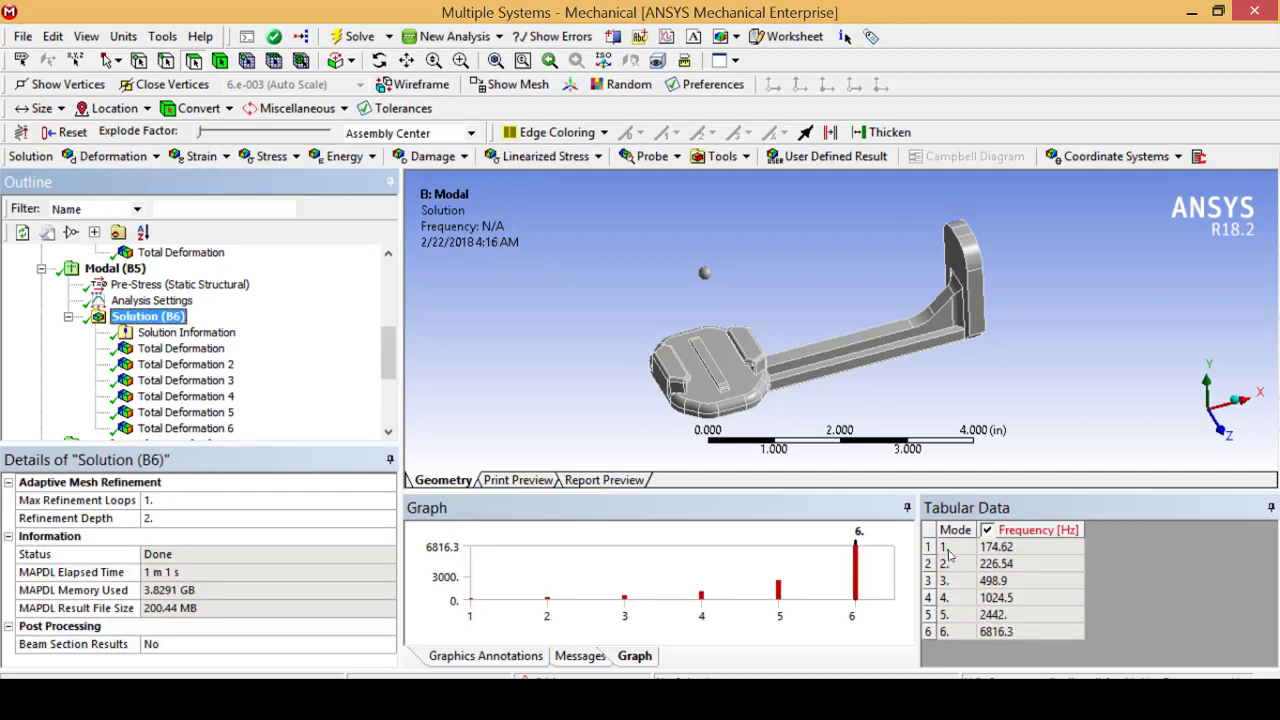
drag(1007, 547, 1011, 630)
key(ctrl+c)
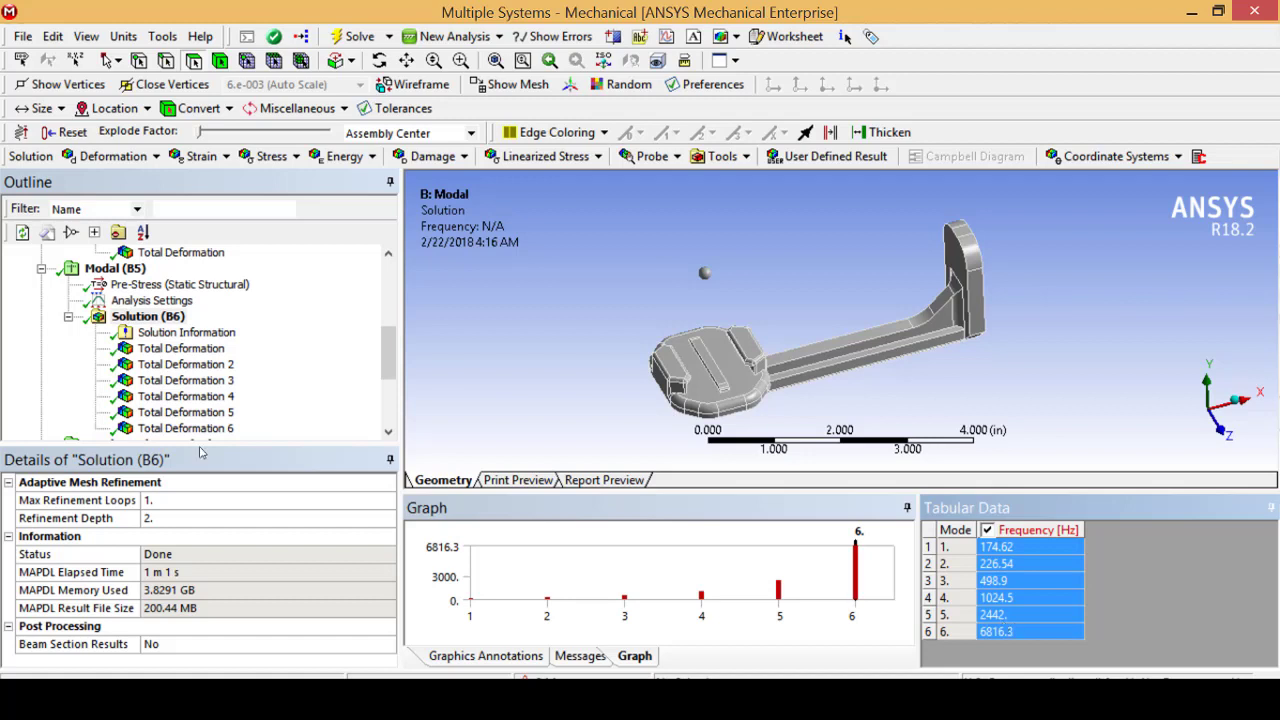
drag(389, 349, 389, 396)
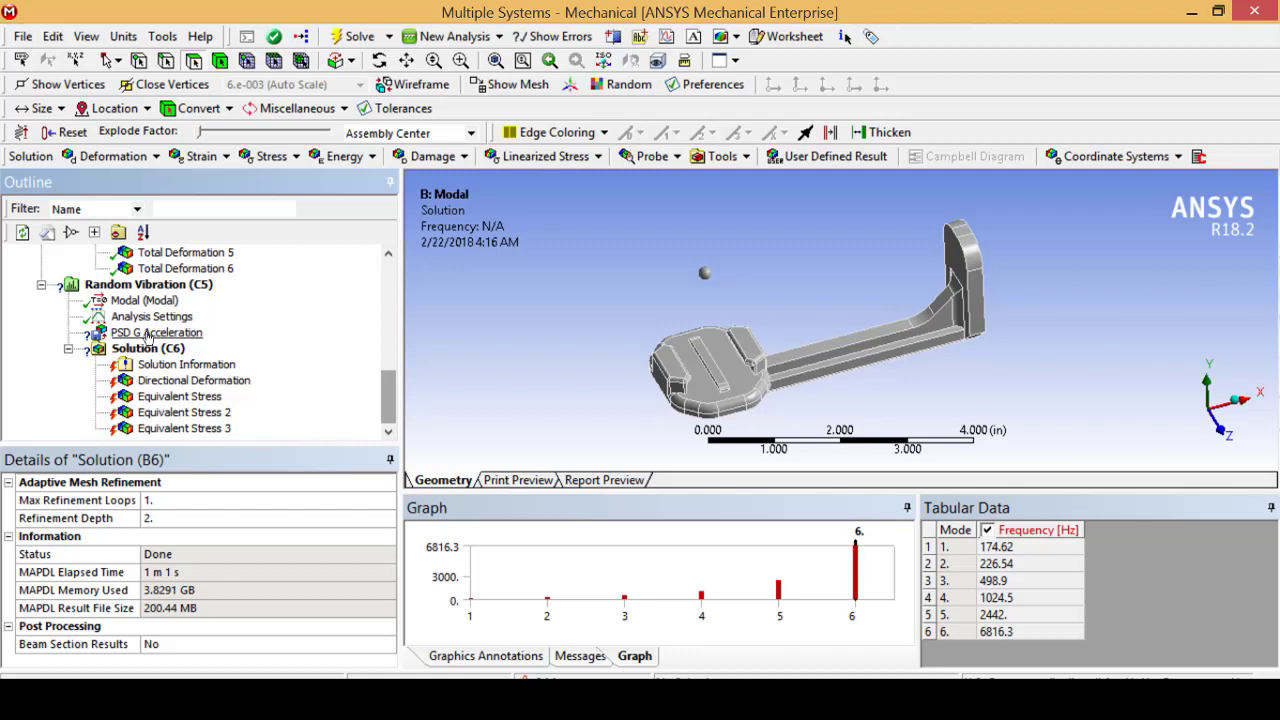
click(150, 333)
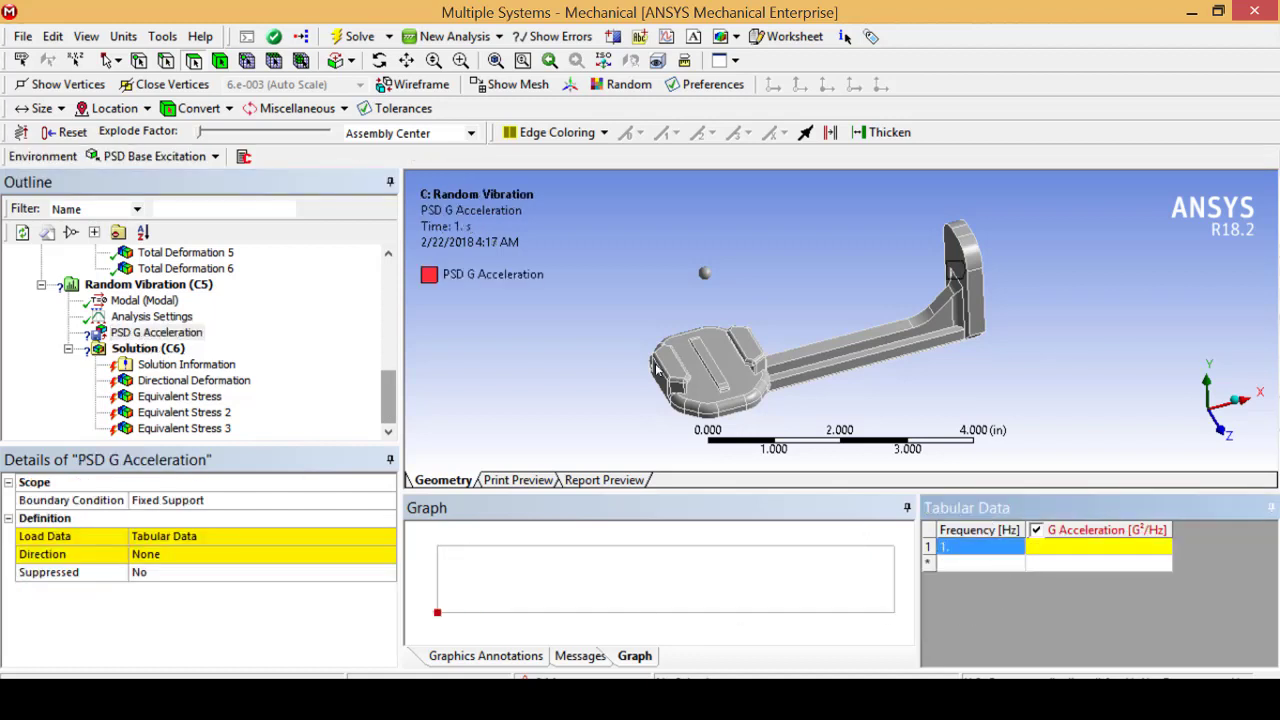
key(ctrl+v)
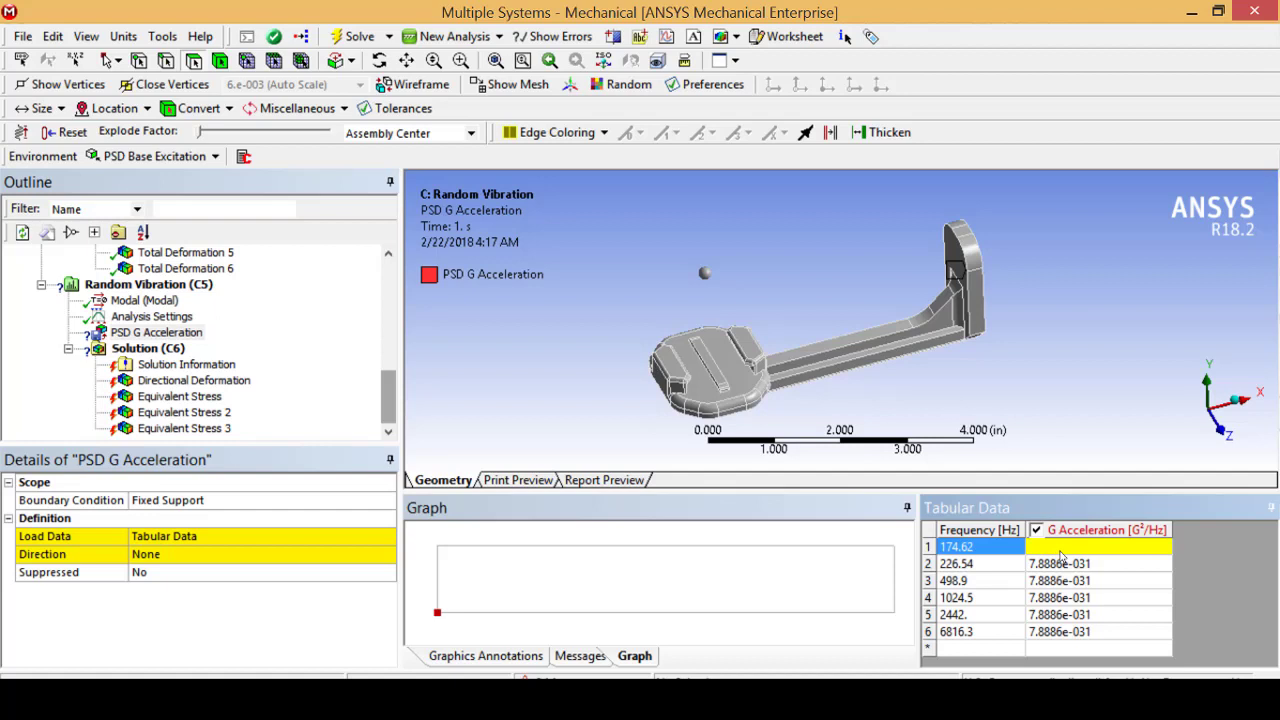
Step: Enter G Acceleration values from 4.3e-003 to 5.1e-003 G²/Hz for every frequency
click(1061, 555)
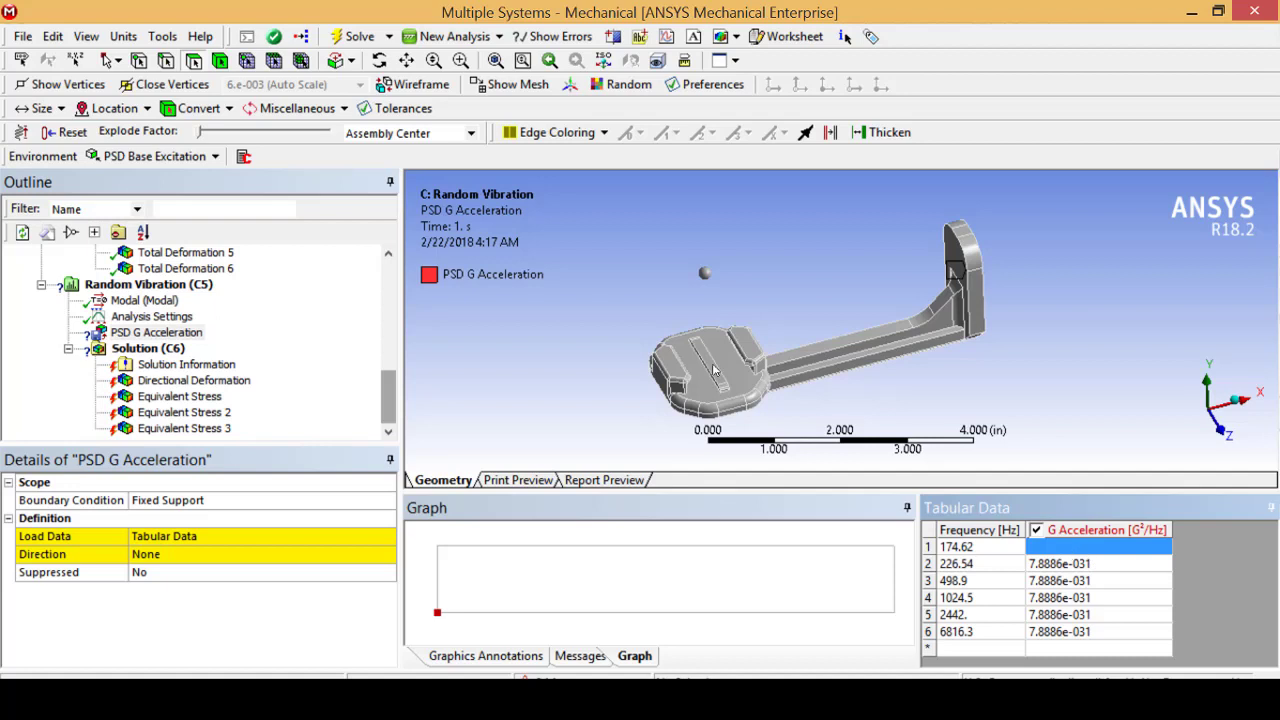
click(1060, 546)
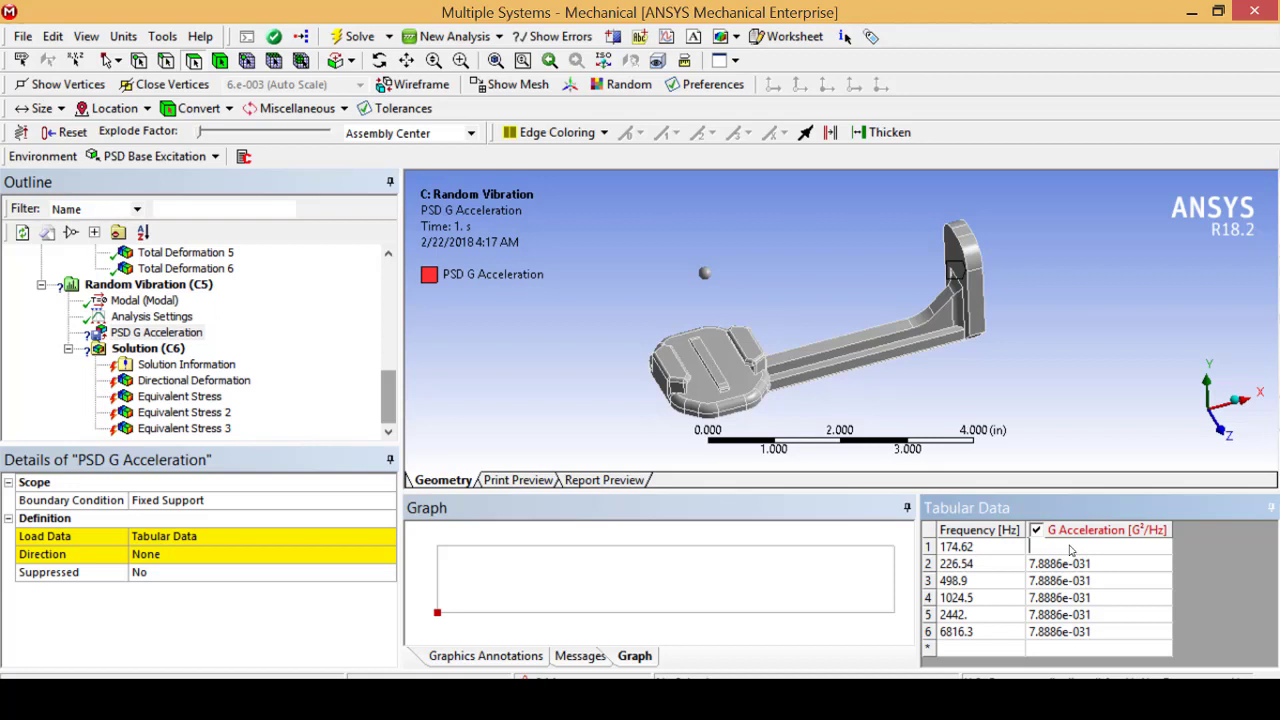
text(173.	4.3e-003 226.54	4.7e-003 498.9	5.1e-003 1024.5	4.4e-003 2442.	4.9e-003 6816.3	4.56e-003)
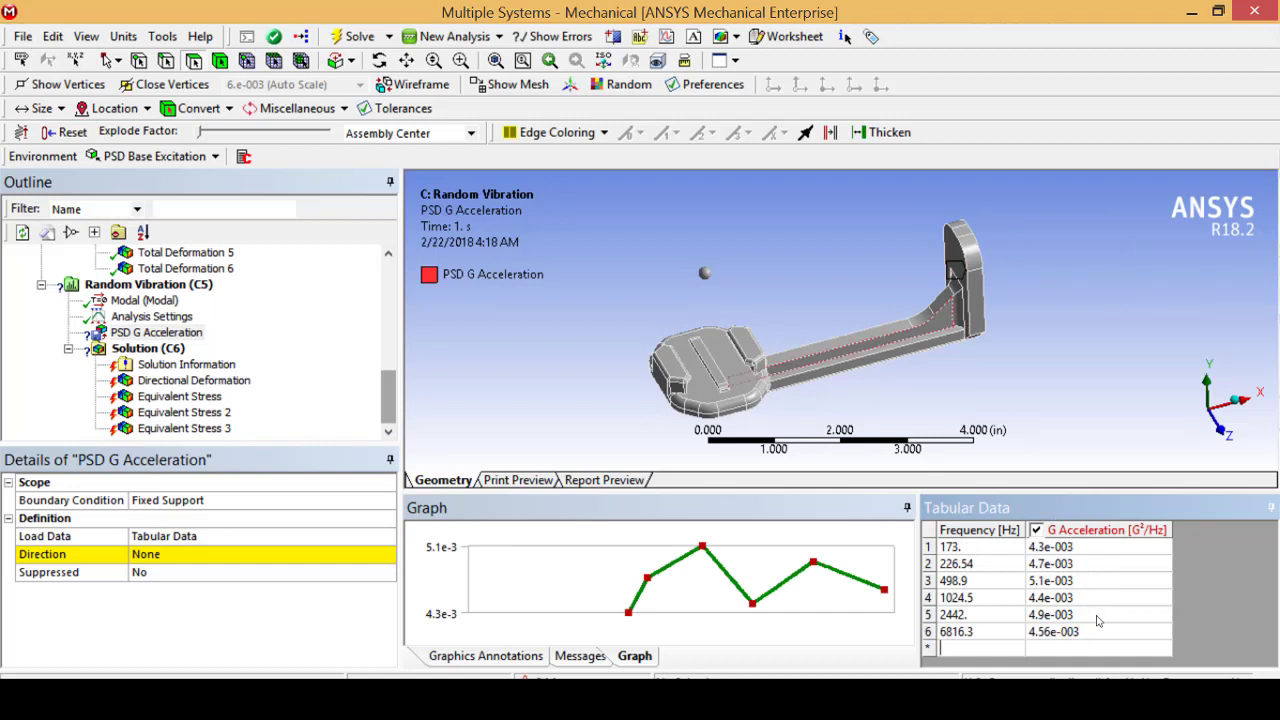
click(387, 557)
Step: Set the PSD excitation direction to the Y axis
click(388, 555)
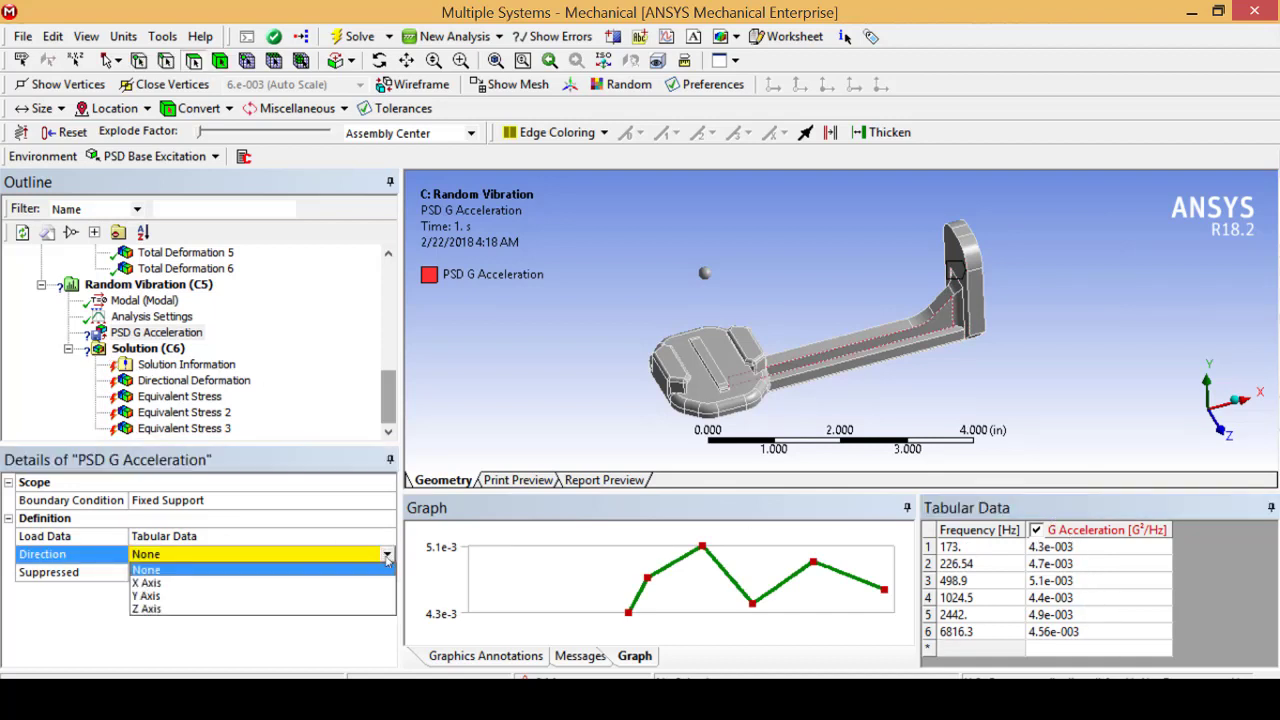
click(221, 596)
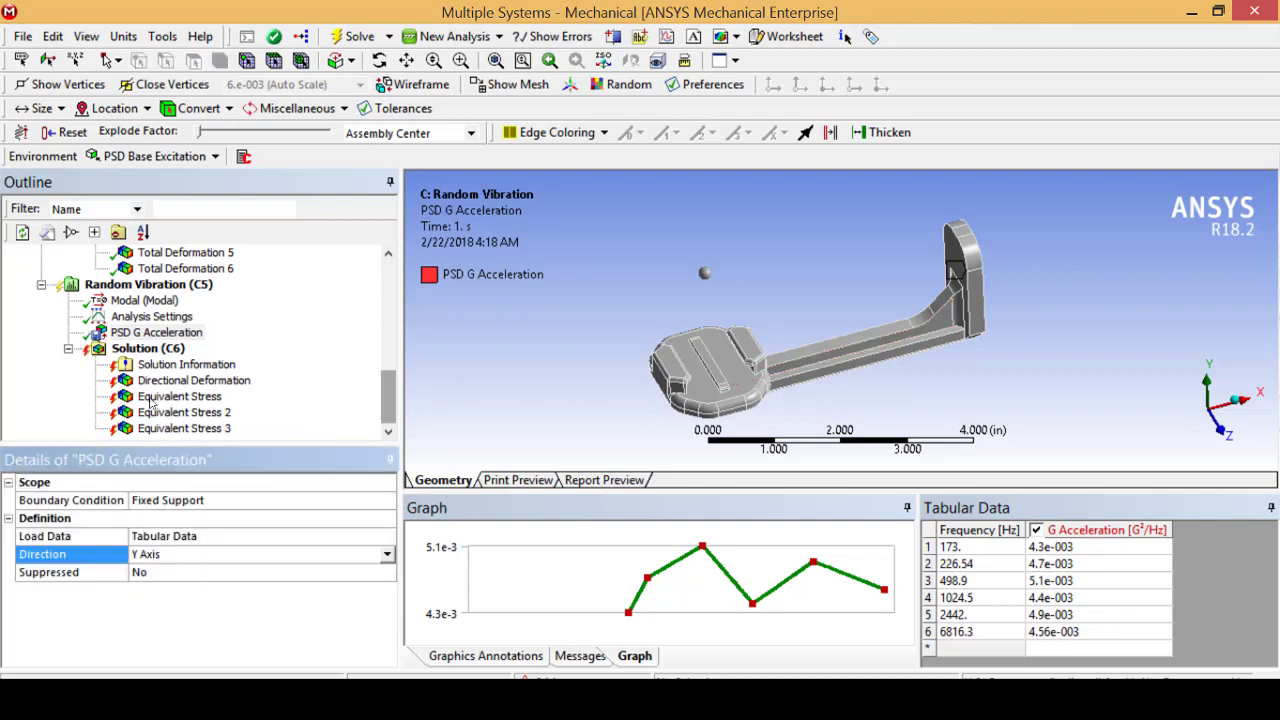
click(146, 348)
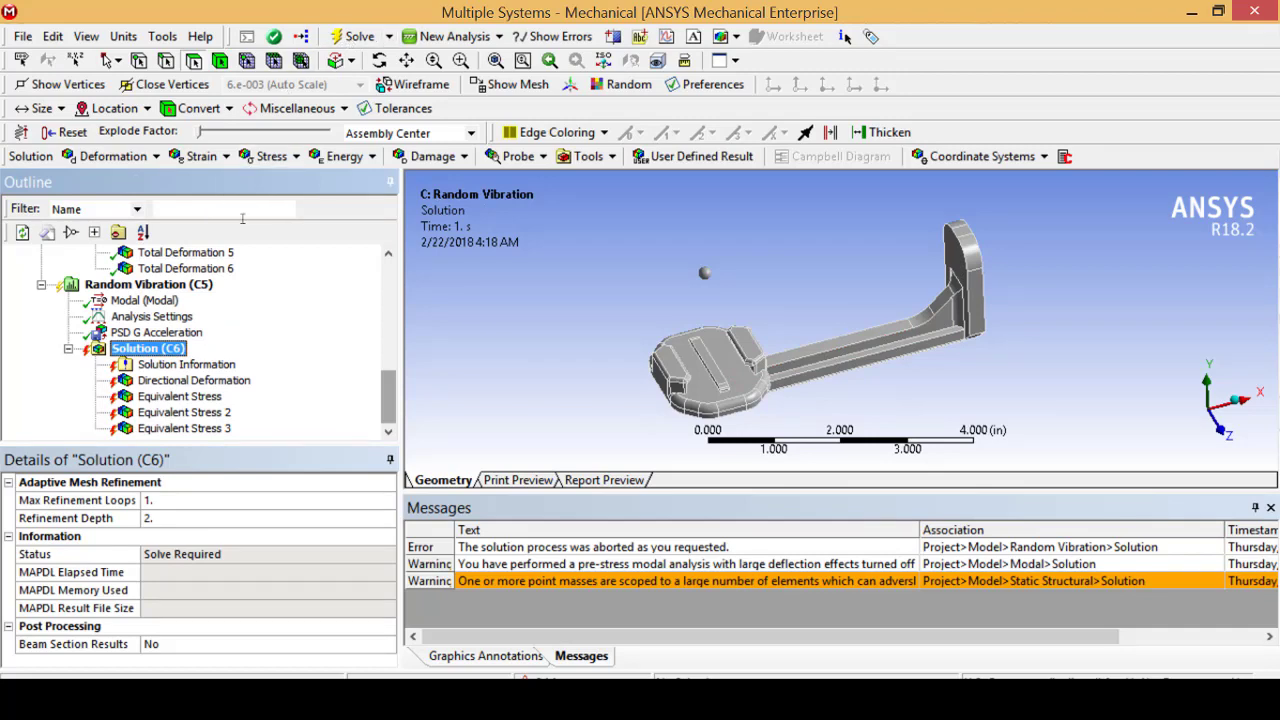
Step: Compare 1-sigma deformation and 1-, 2- and 3-sigma equivalent stress, then re-solve the random vibration analysis
click(180, 381)
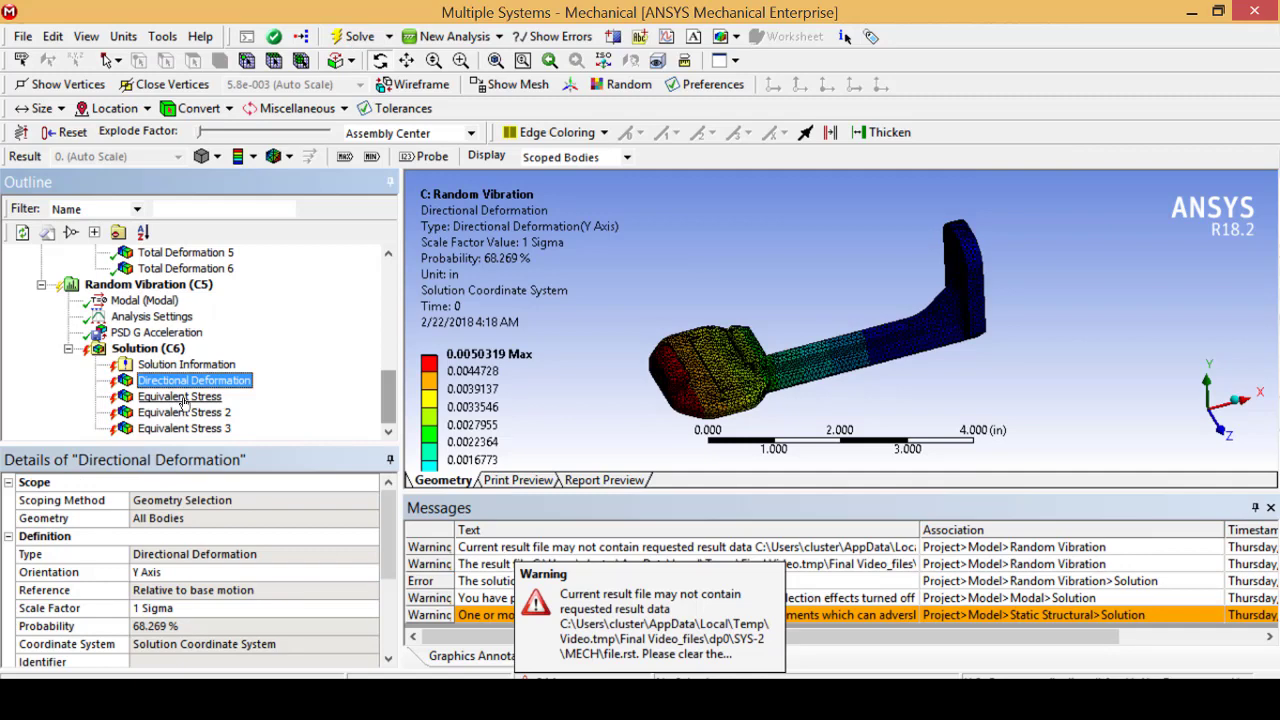
click(181, 397)
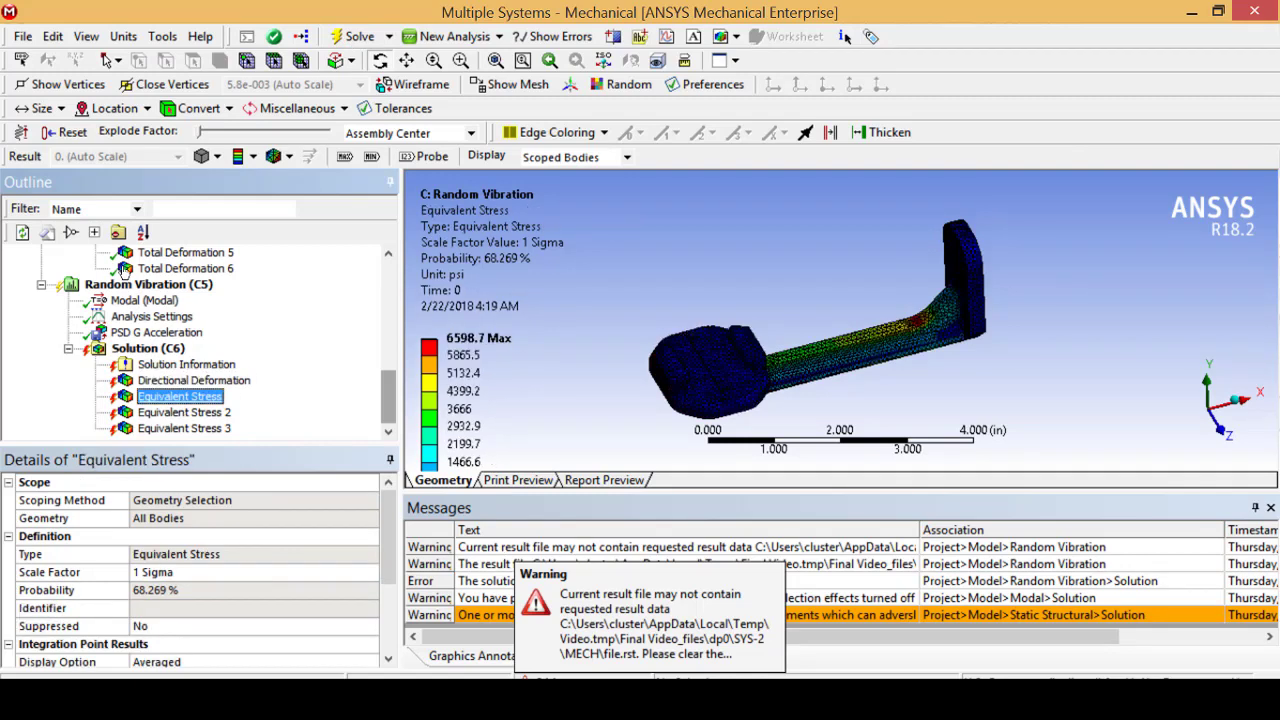
click(196, 413)
click(195, 427)
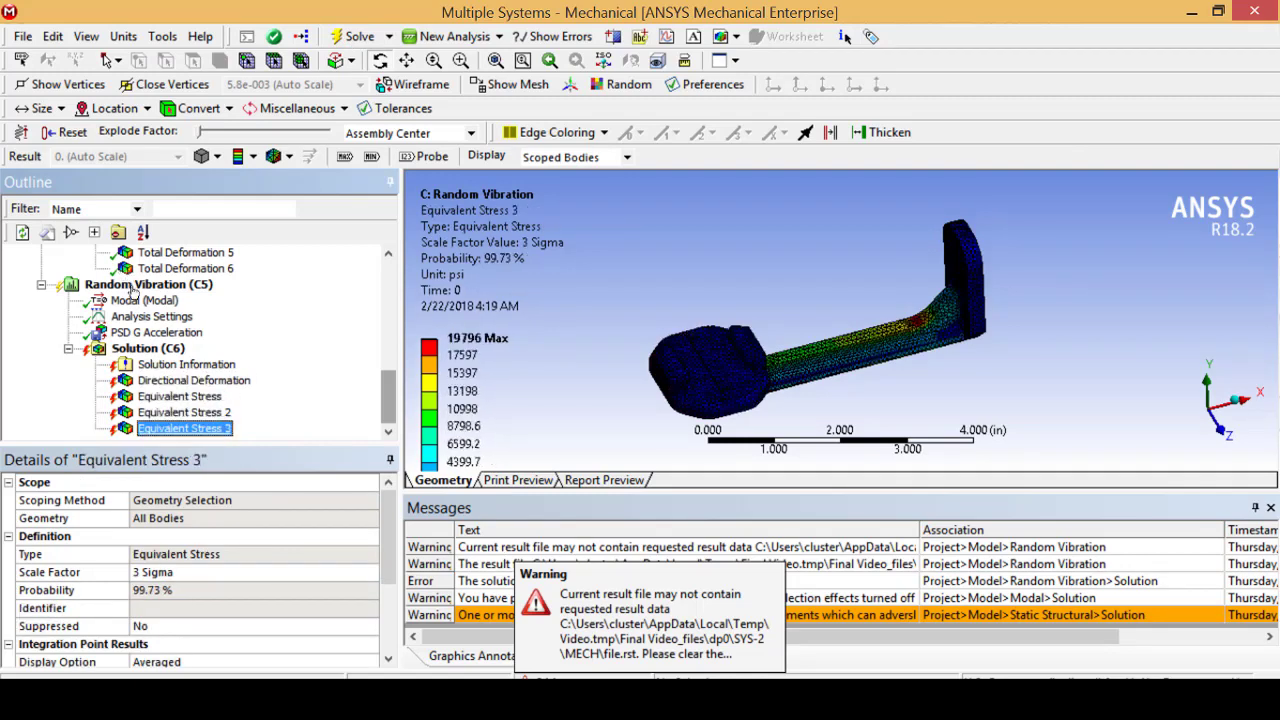
click(185, 397)
click(188, 413)
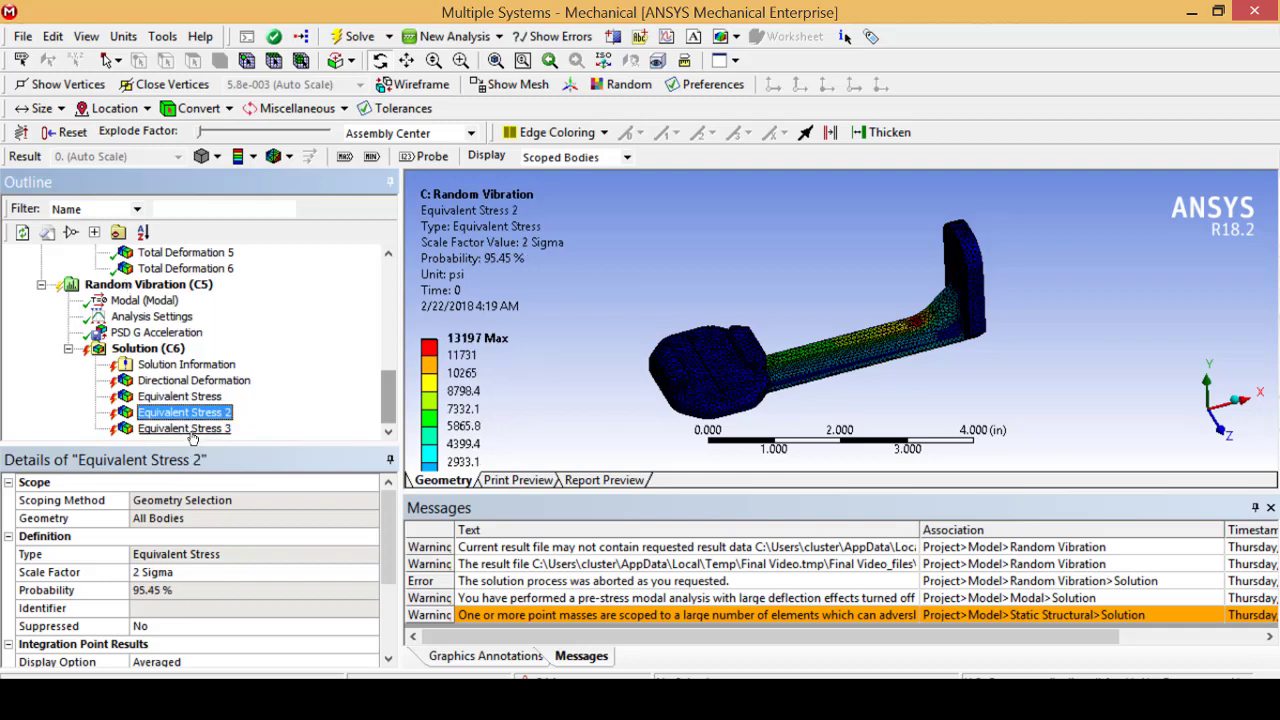
click(190, 429)
click(341, 40)
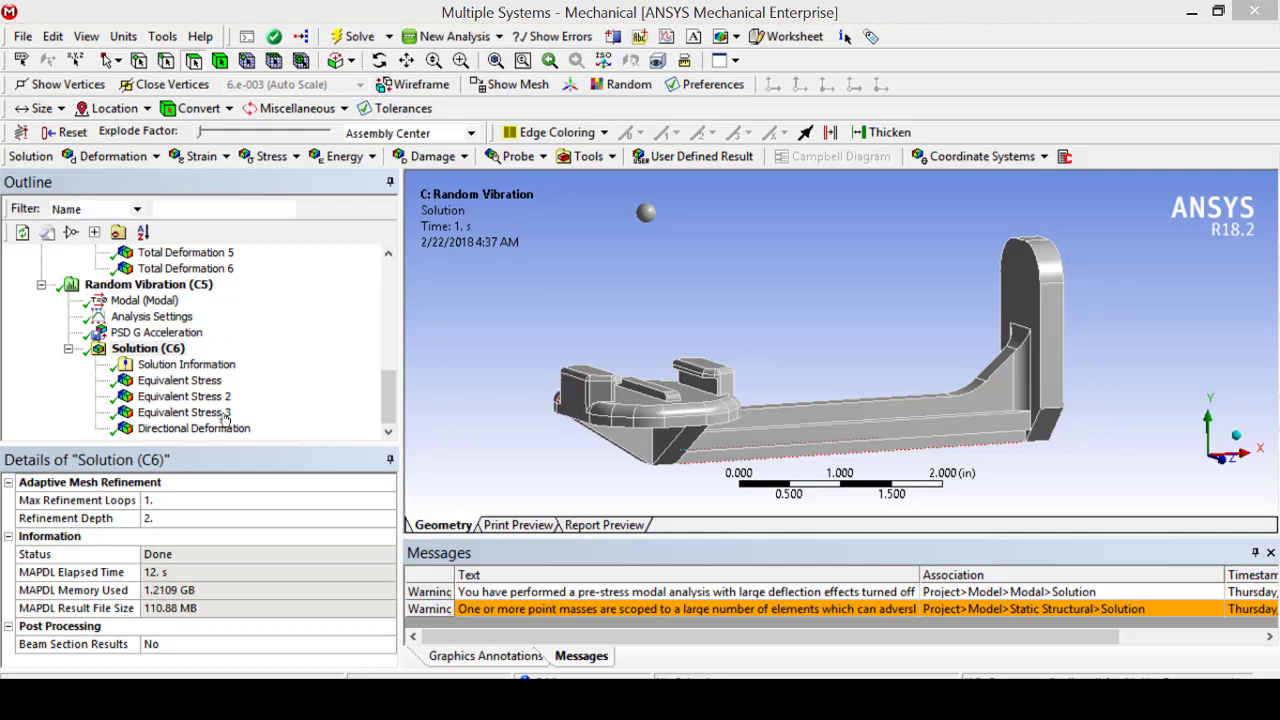
click(178, 381)
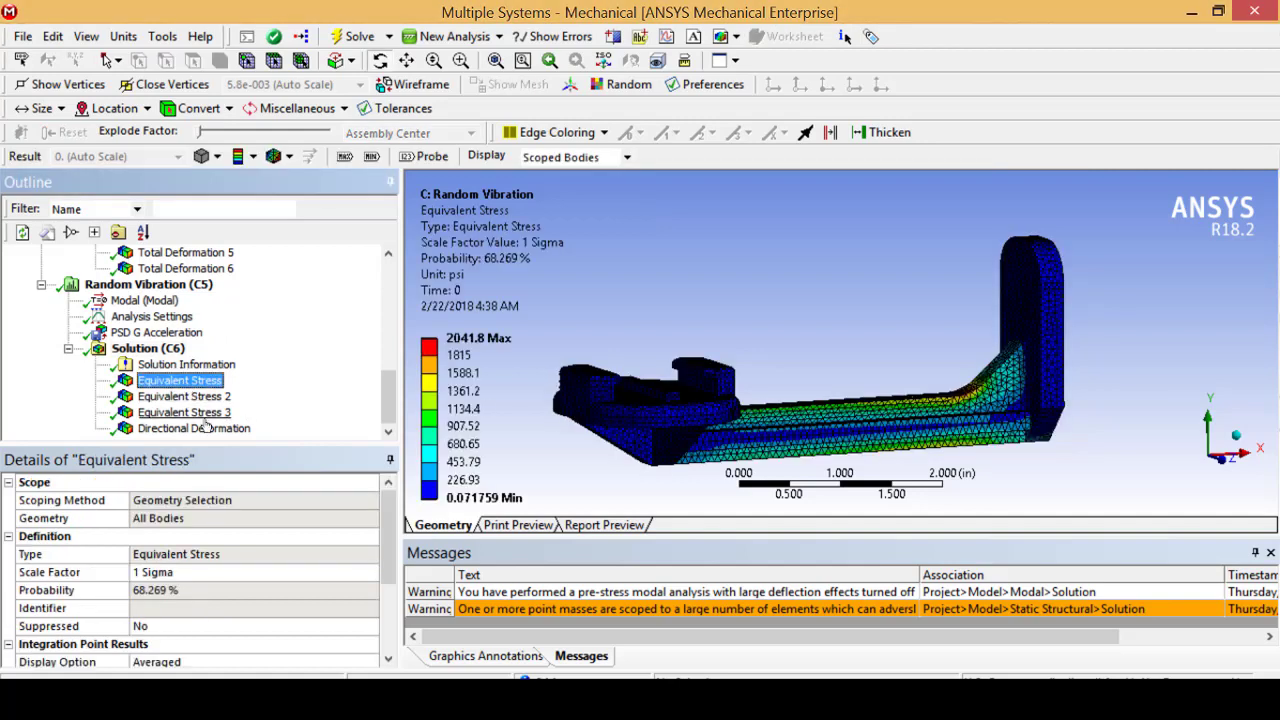
click(205, 413)
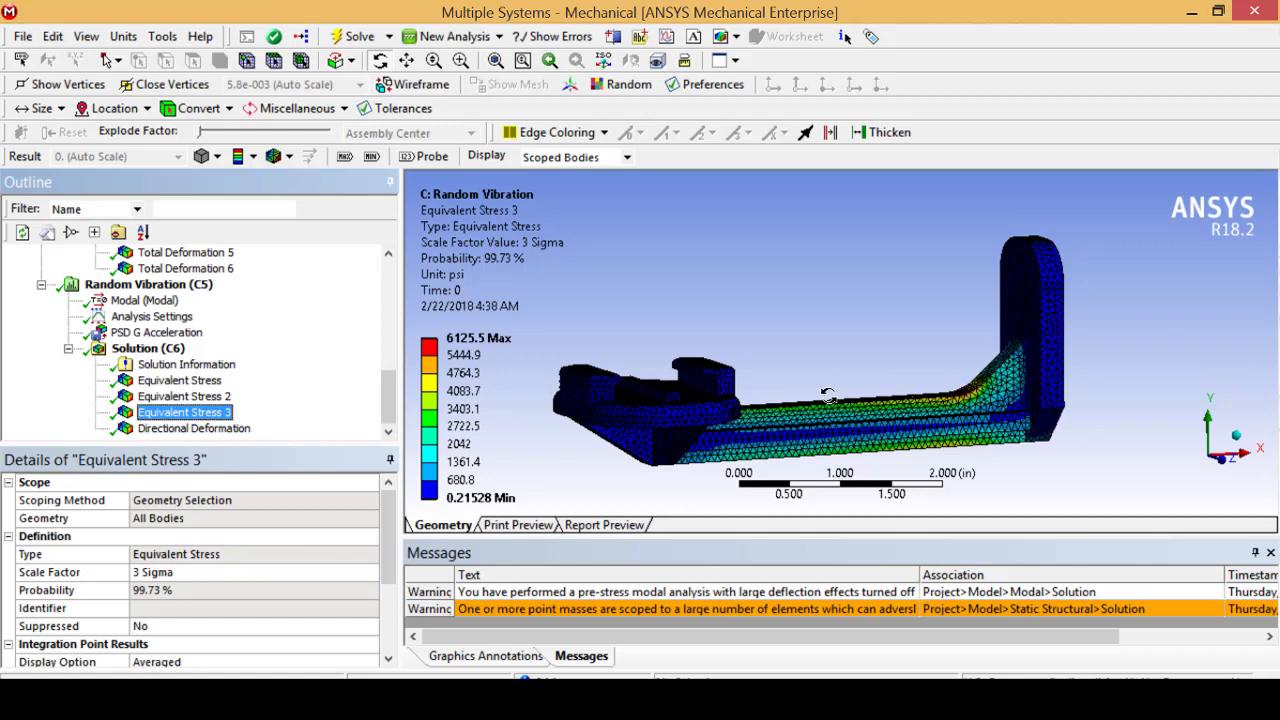
drag(858, 320, 576, 241)
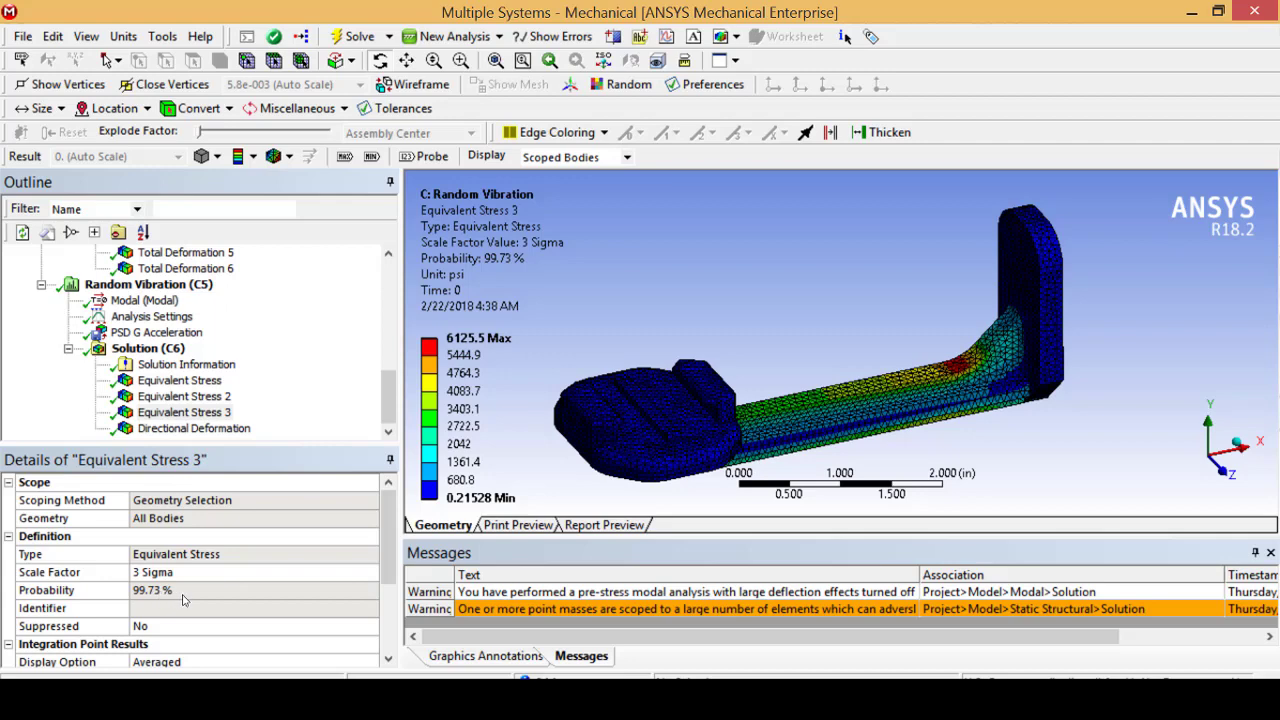
drag(786, 340, 808, 354)
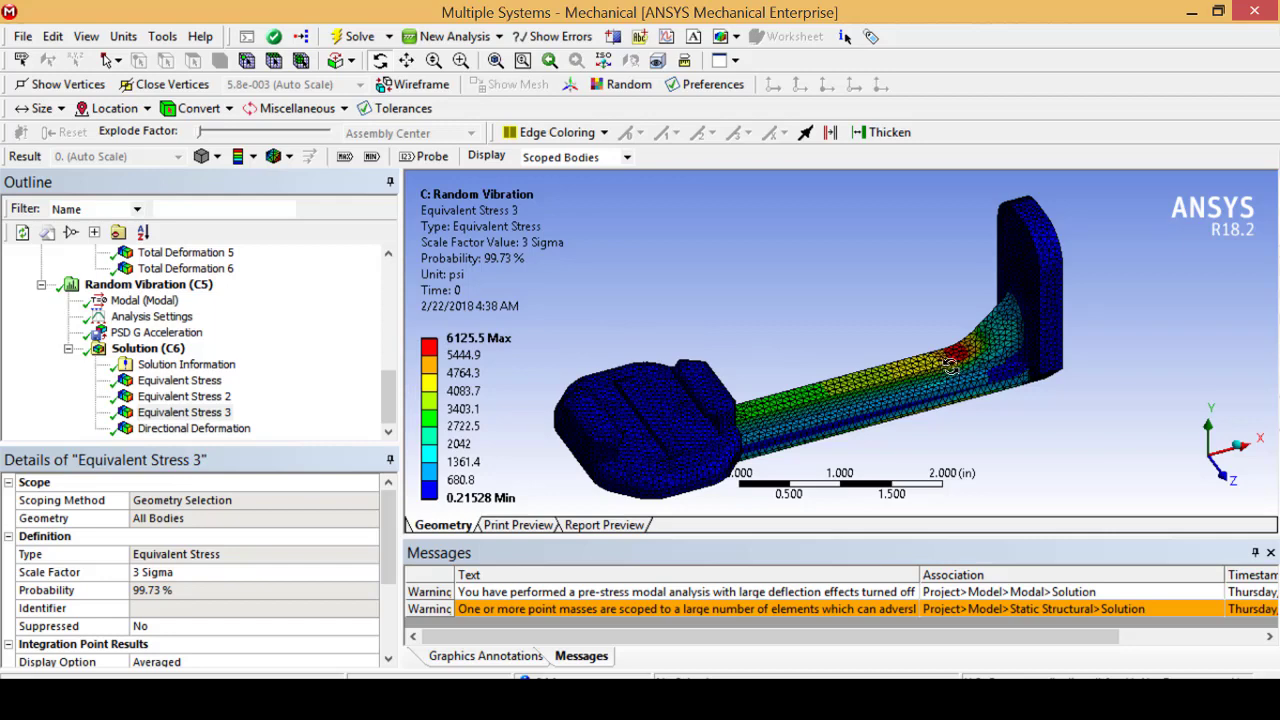
scroll(962, 384, up, 3)
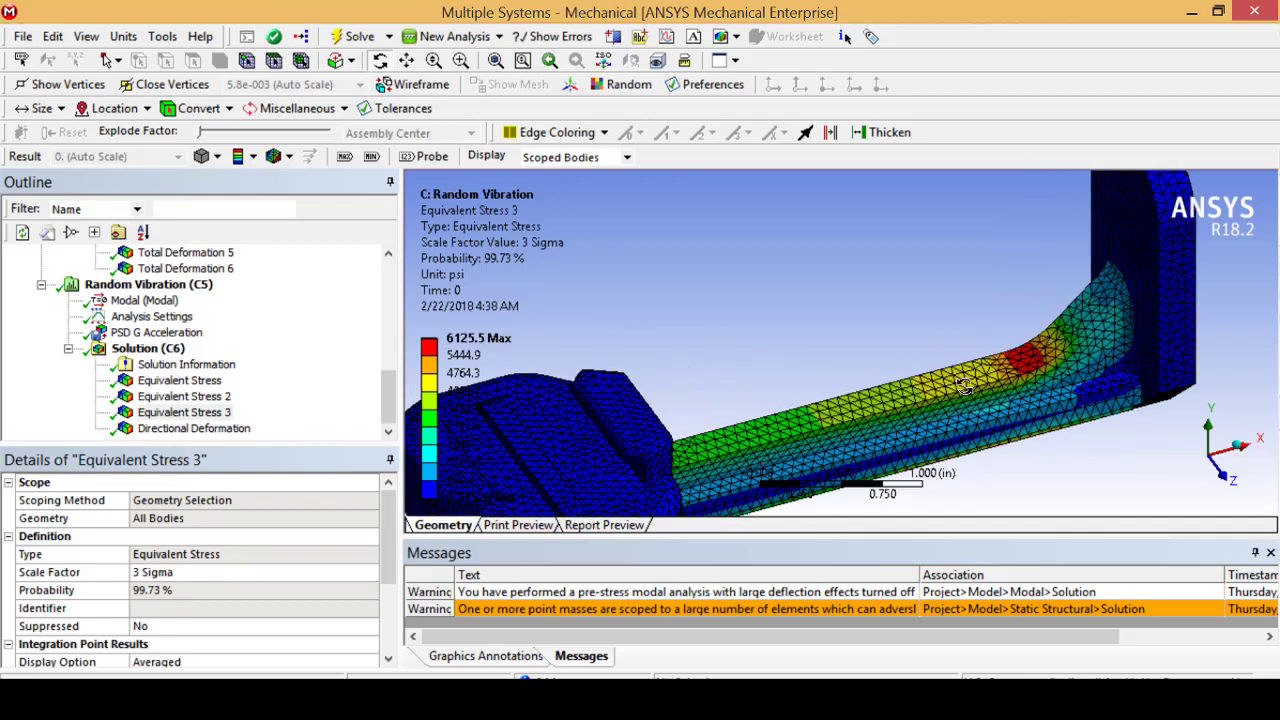
scroll(963, 386, down, 3)
scroll(963, 386, down, 2)
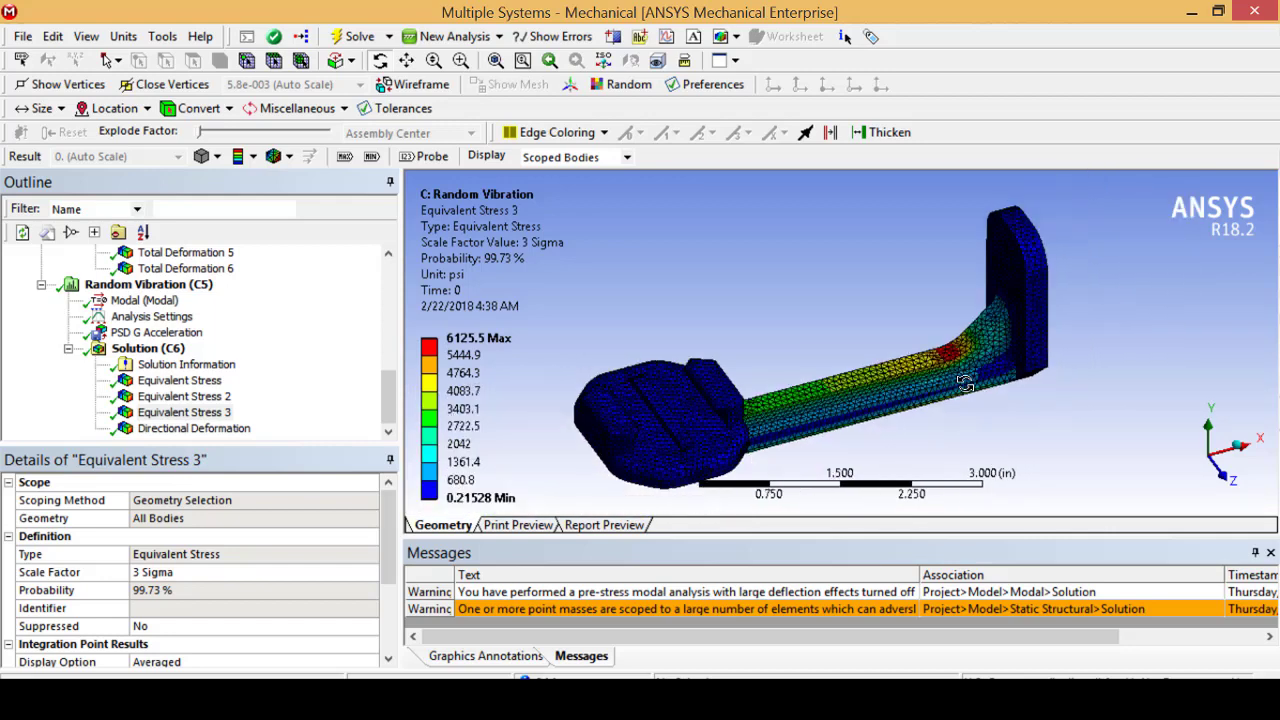
drag(903, 392, 864, 394)
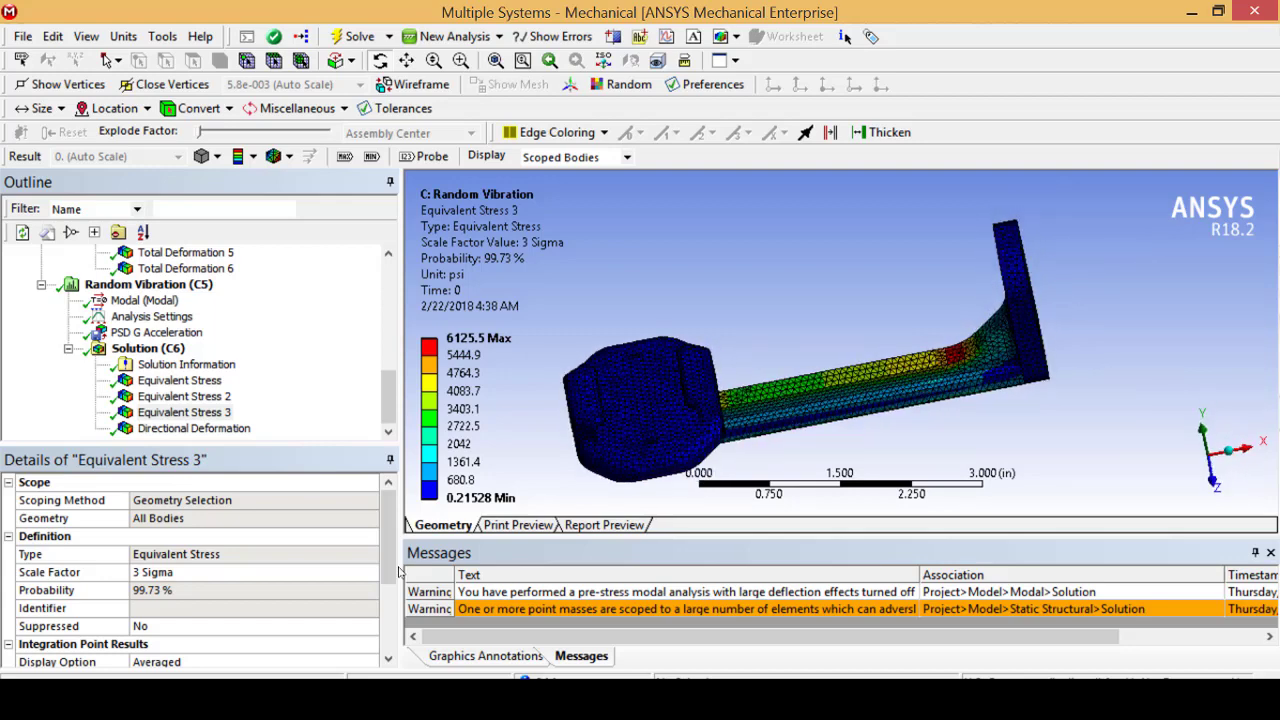
drag(390, 562, 386, 500)
click(150, 348)
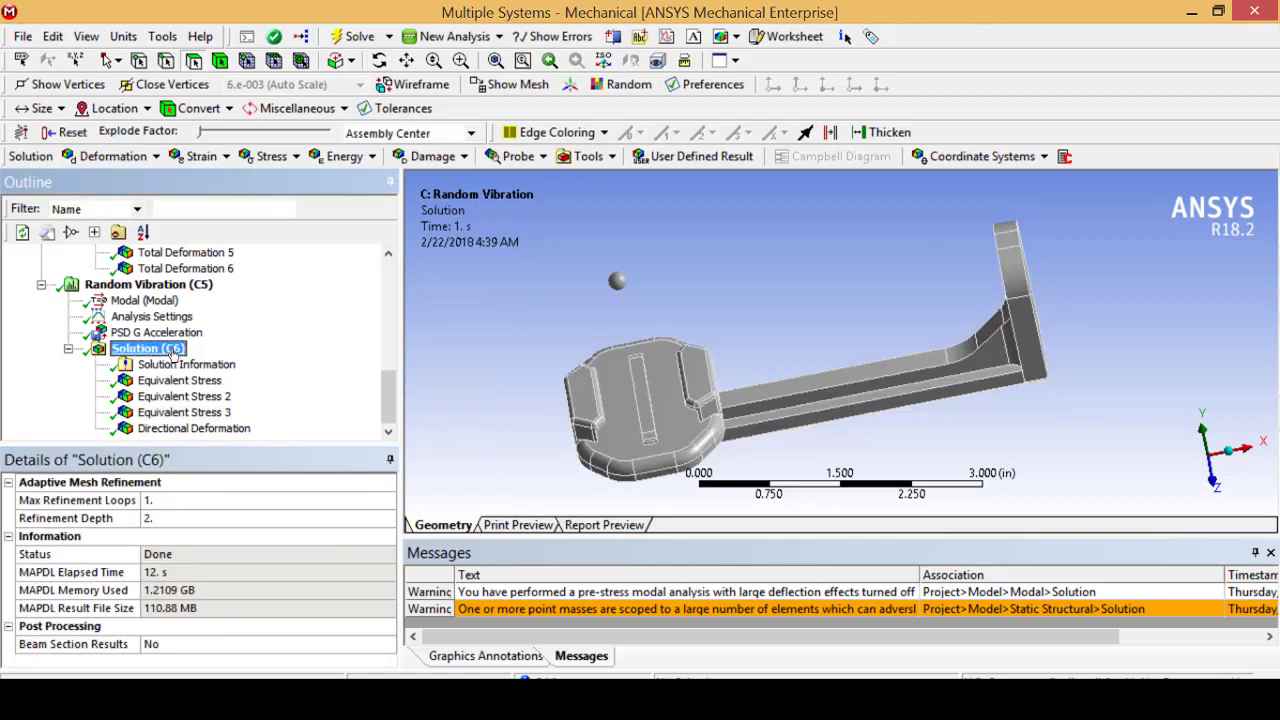
Step: Insert a Steinberg Fatigue Tool in the Random Vibration solution and add a Life result beneath it
click(597, 164)
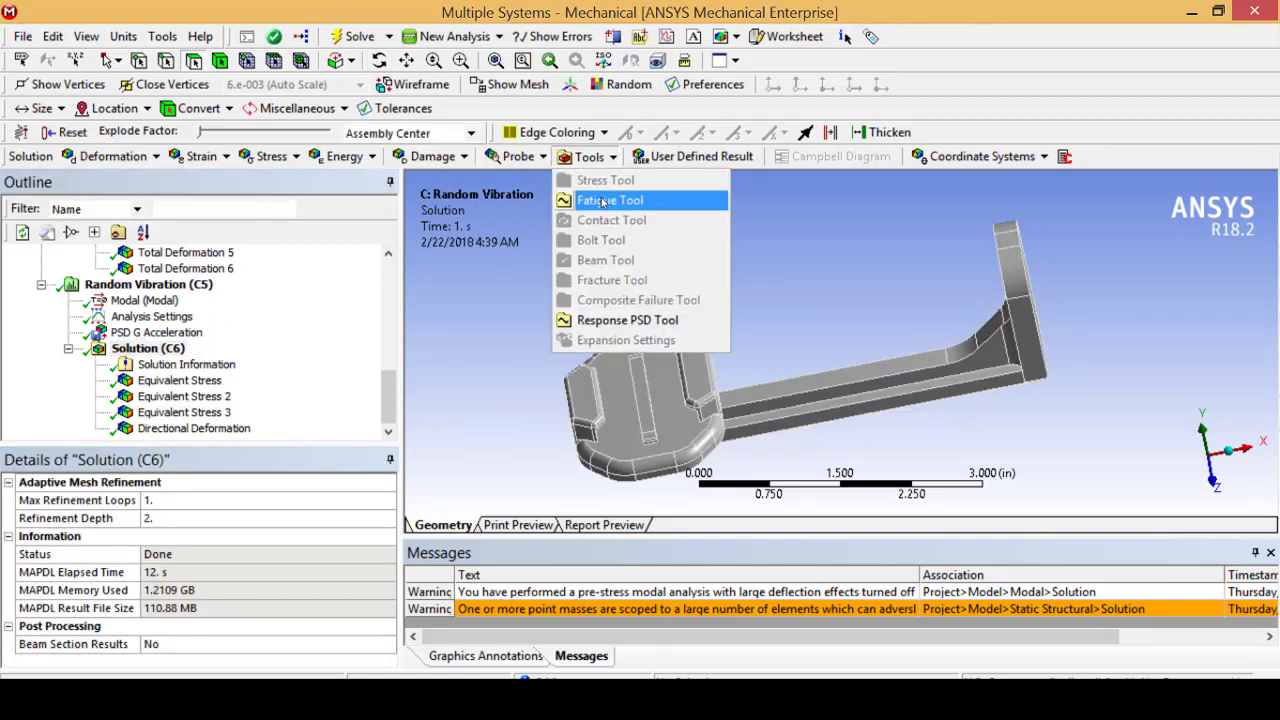
click(605, 202)
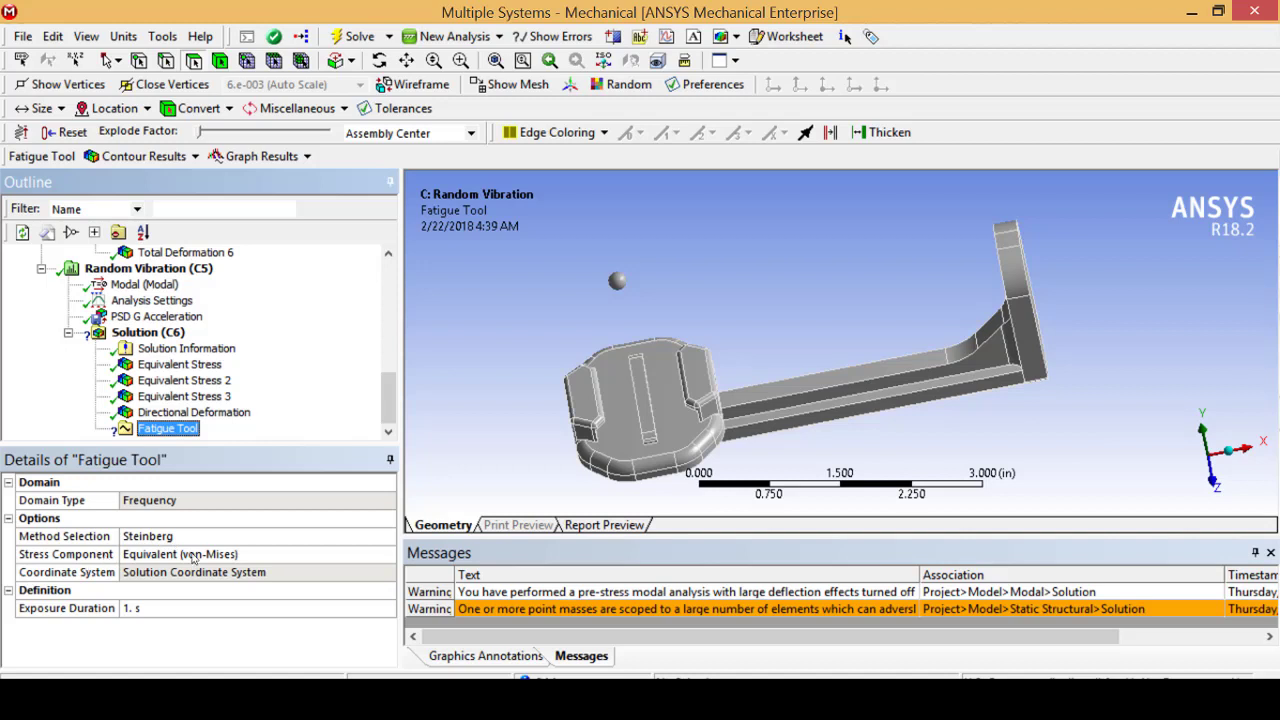
right_click(136, 432)
mouse_move(250, 442)
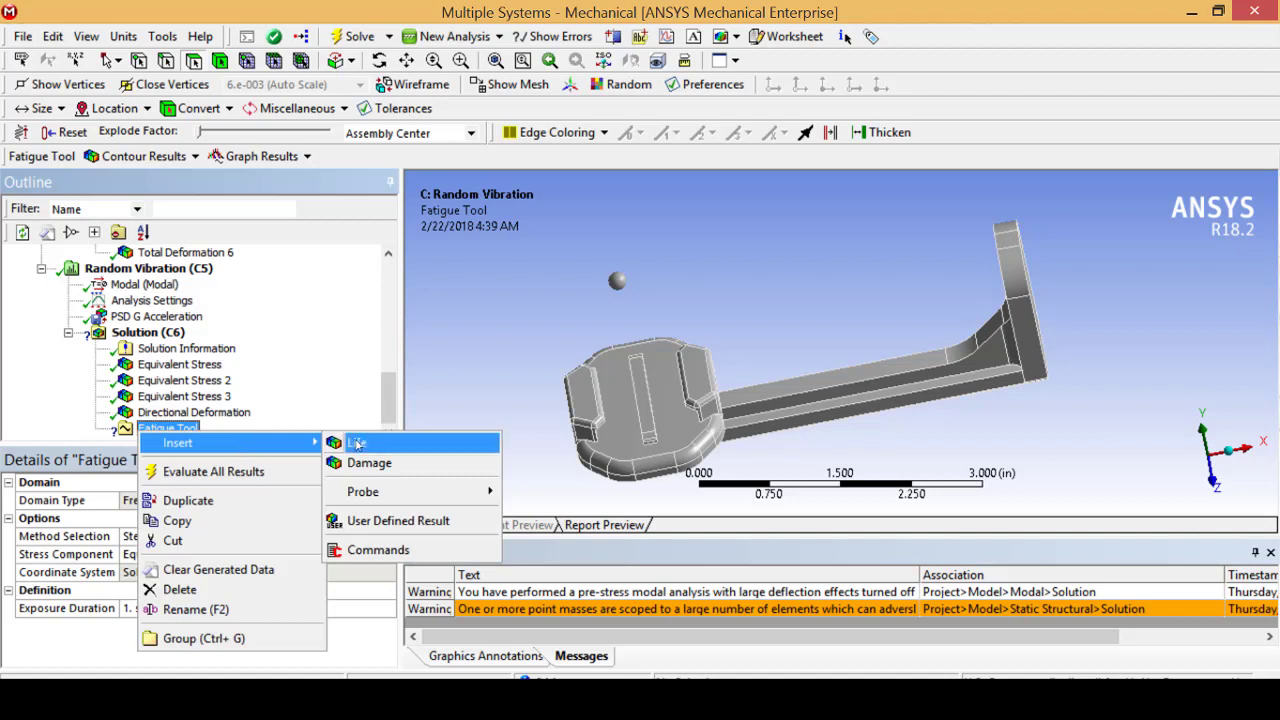
click(358, 442)
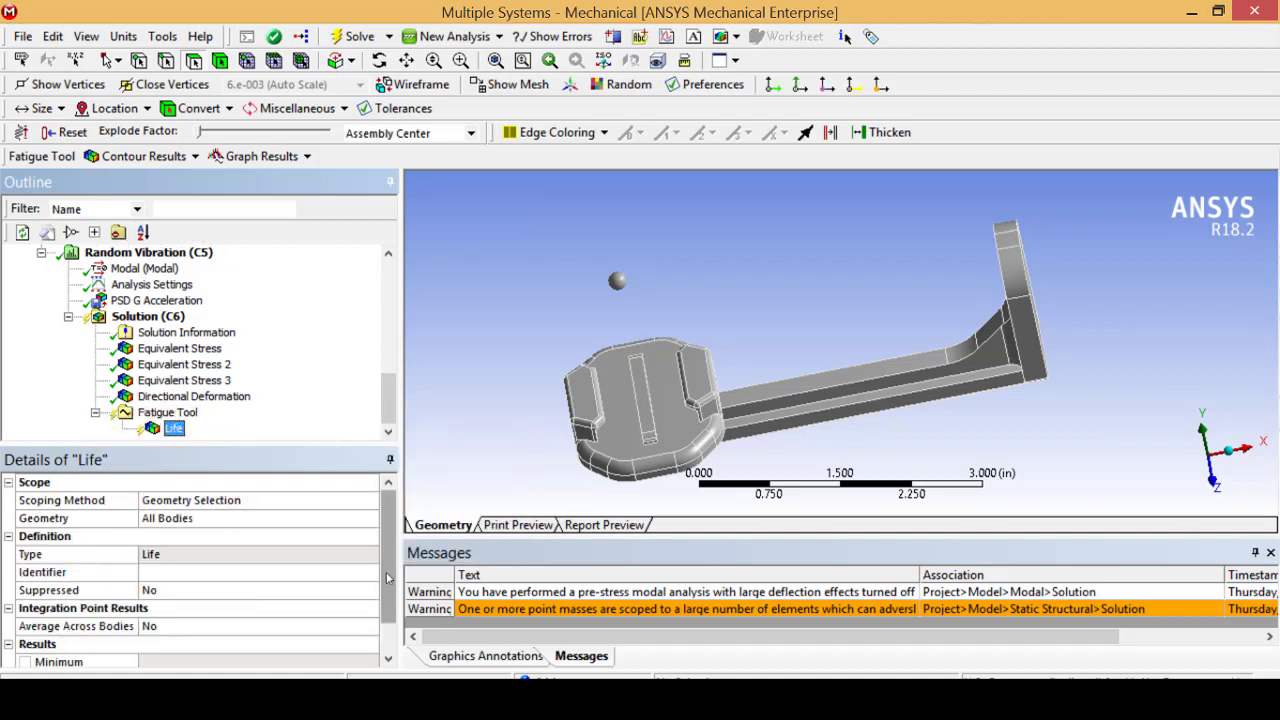
scroll(386, 580, down, 1)
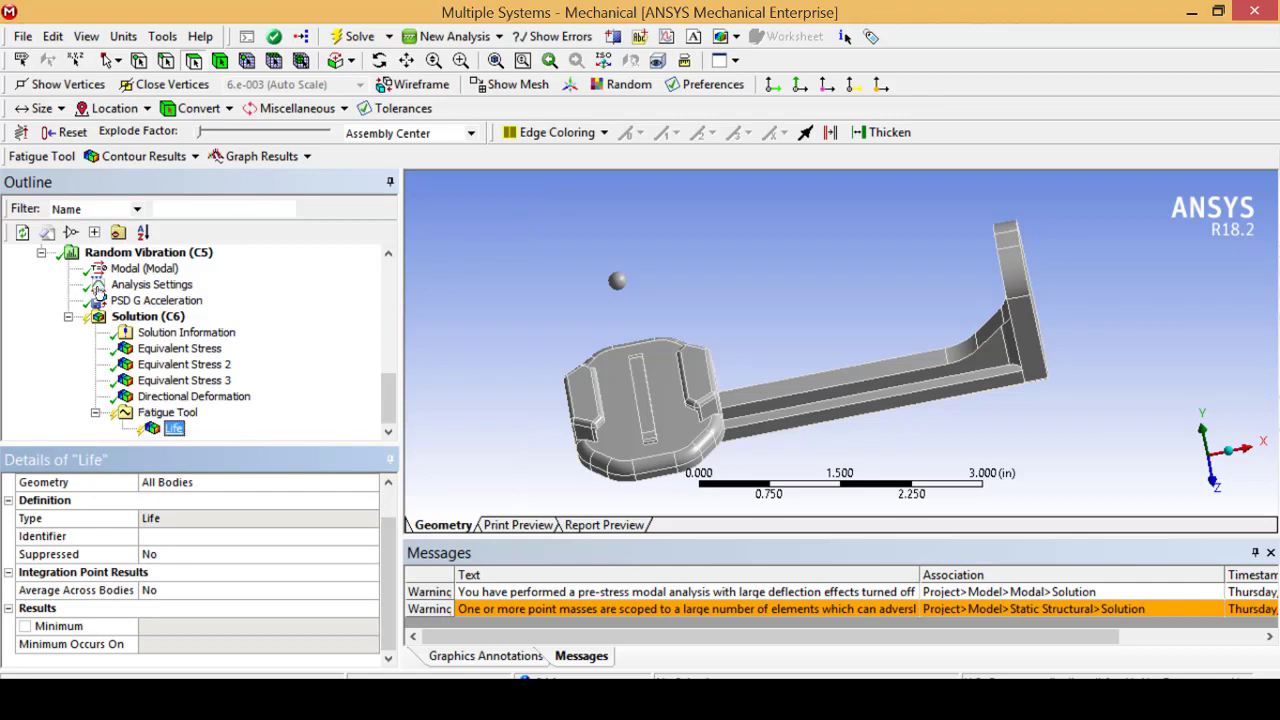
Step: Evaluate the fatigue Life result and check its 73514 s minimum on GO_PRO_MOUNT
right_click(152, 428)
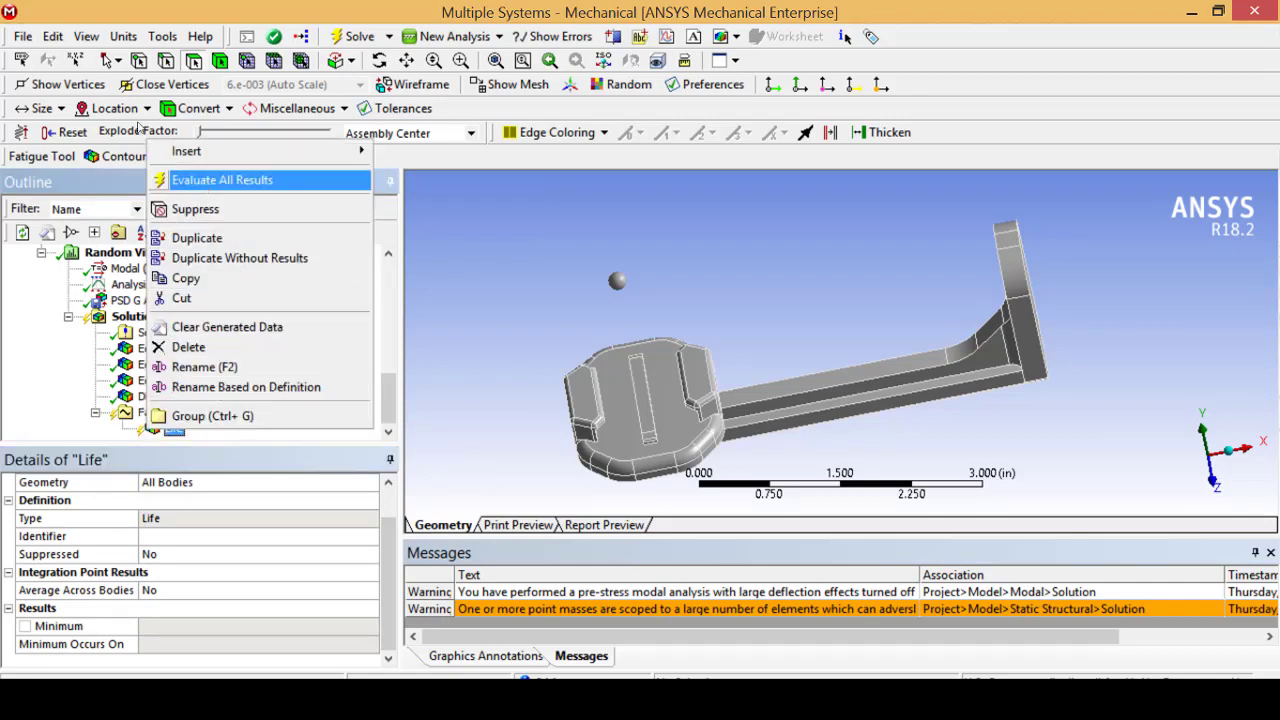
click(207, 181)
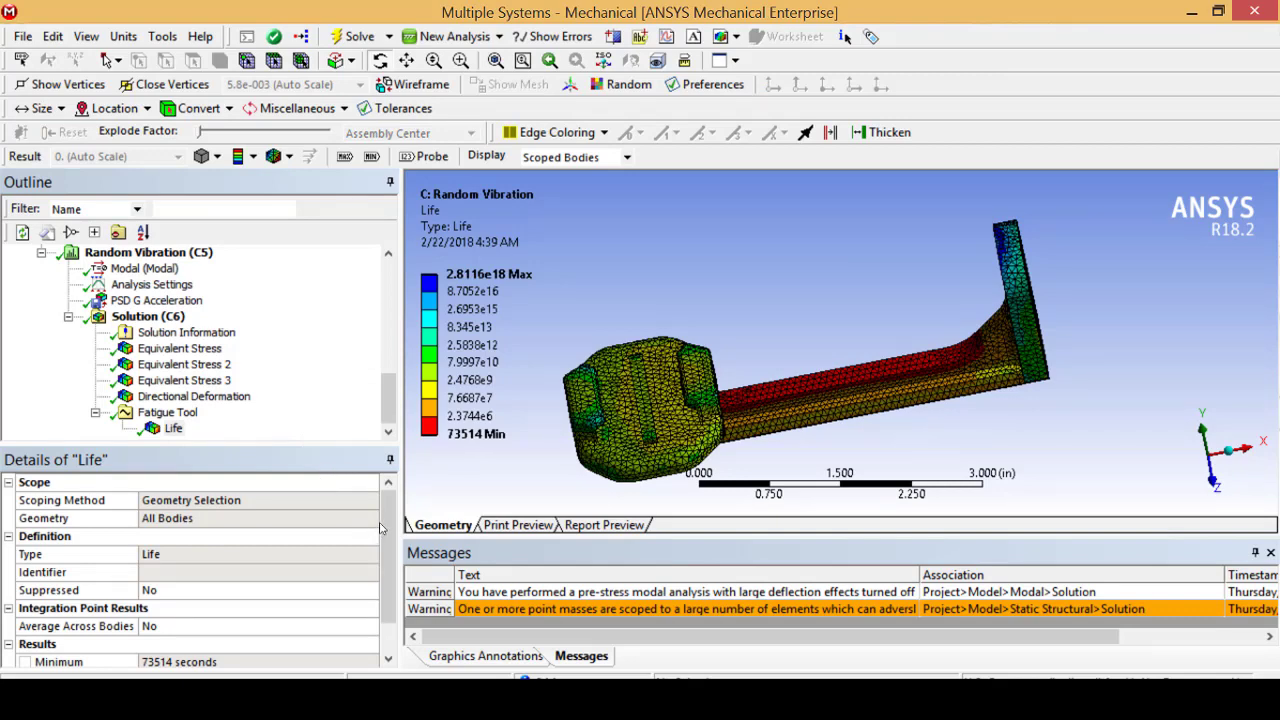
mouse_move(843, 403)
mouse_down()
mouse_move(851, 351)
mouse_move(838, 407)
mouse_up()
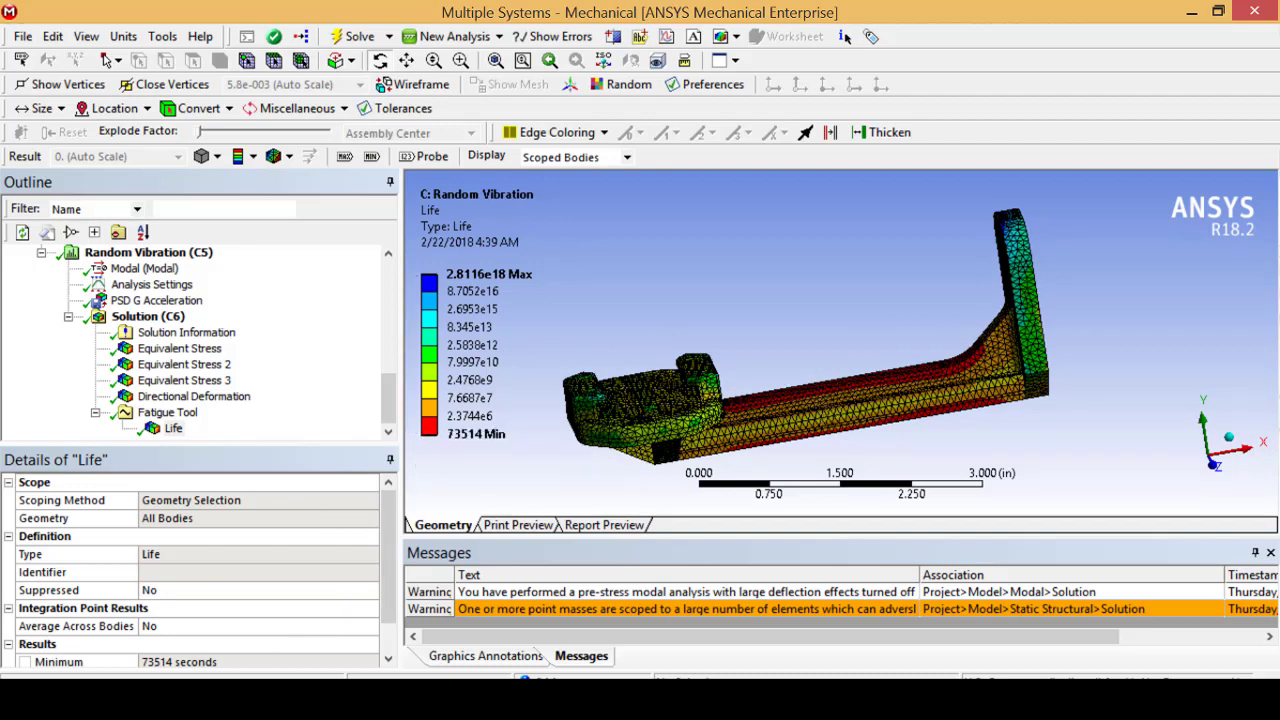
scroll(330, 600, down, 1)
click(280, 625)
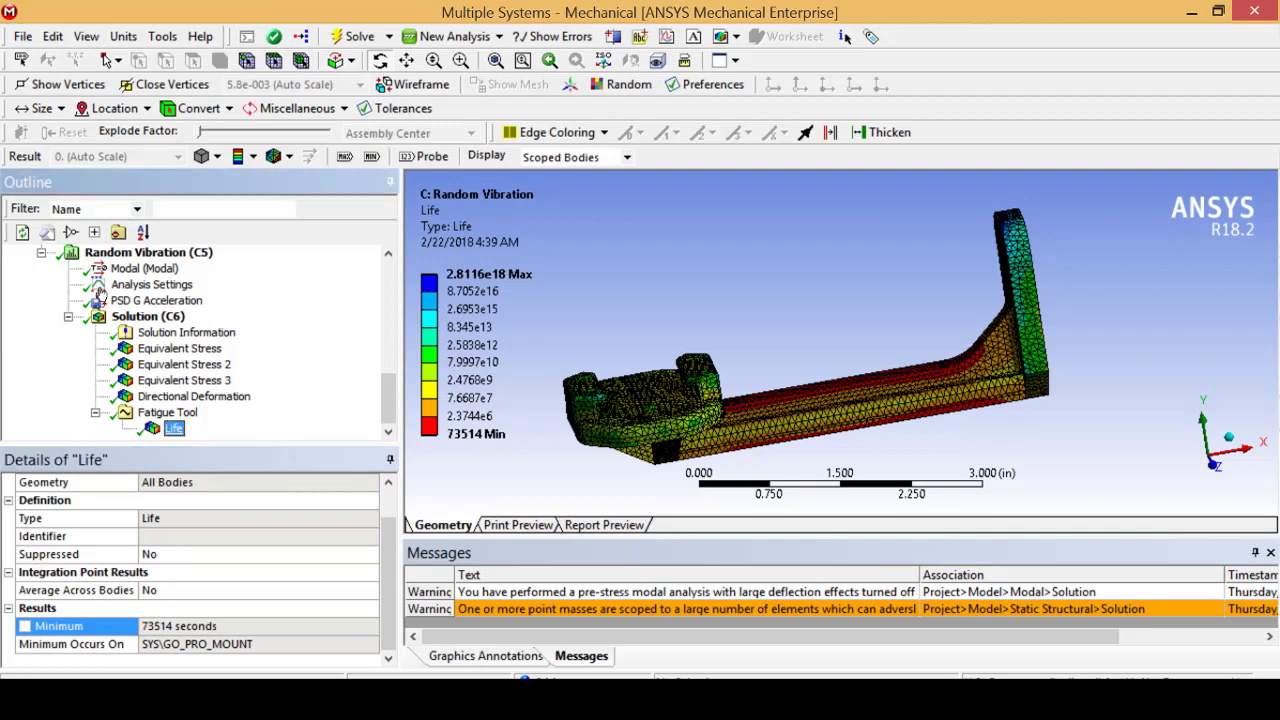
right_click(150, 432)
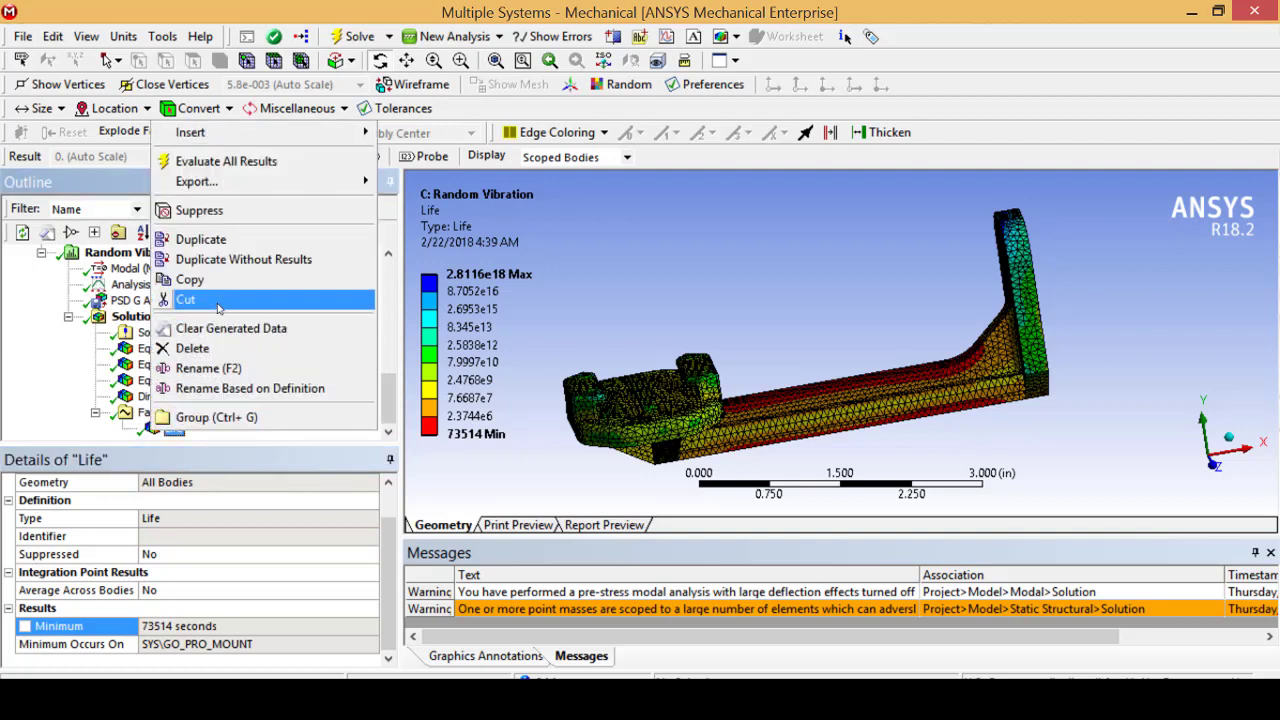
click(125, 414)
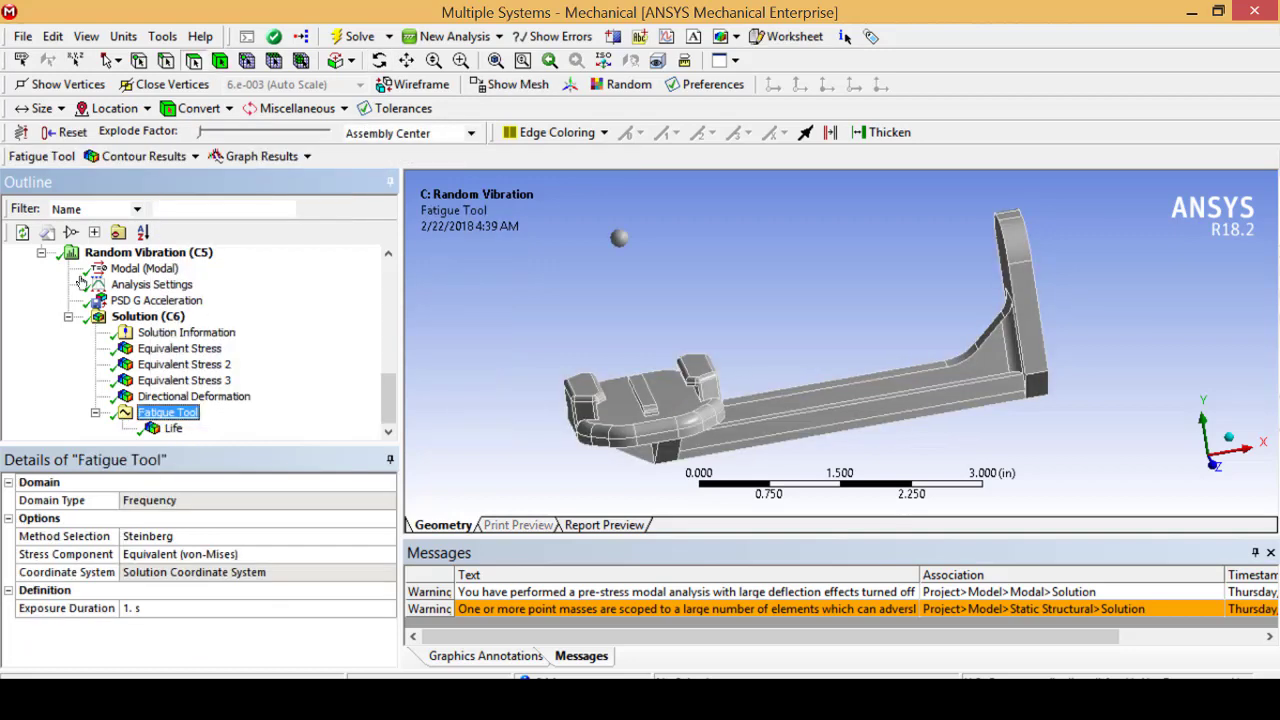
right_click(150, 416)
Step: Insert a fatigue Damage result and orbit the bracket to inspect its 1.3603e-5 peak along the beam
mouse_move(199, 427)
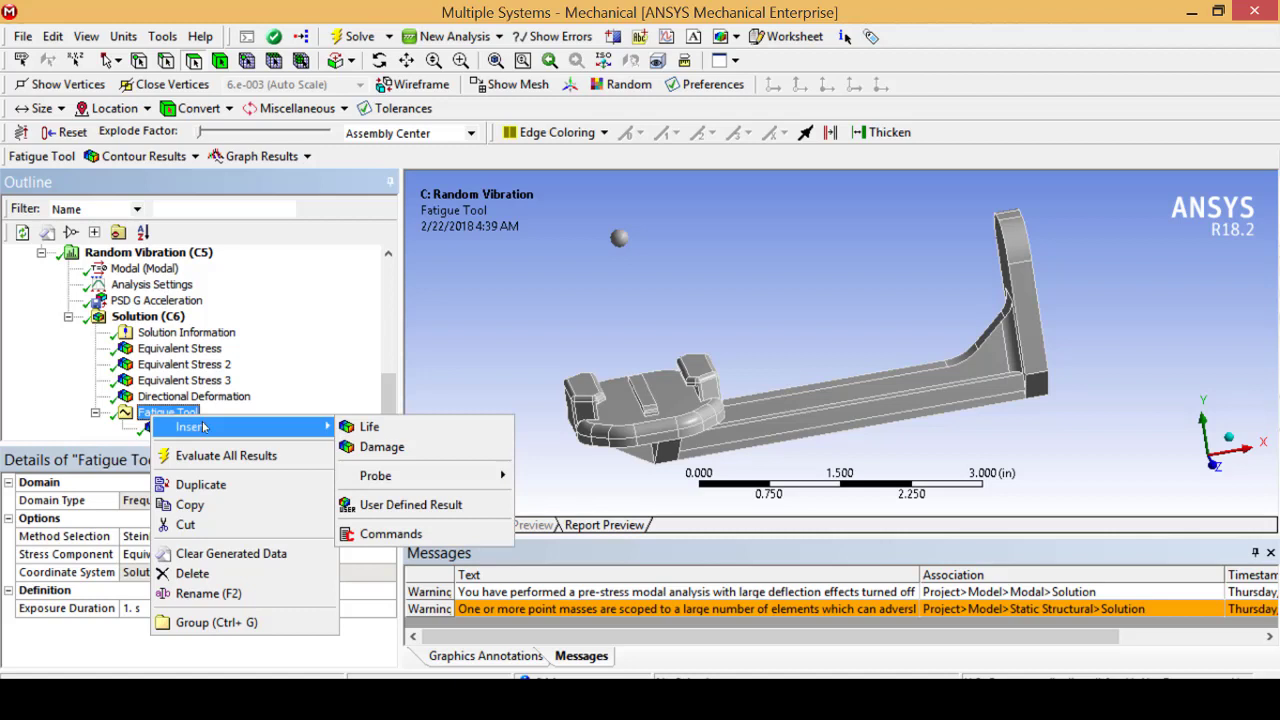
click(389, 450)
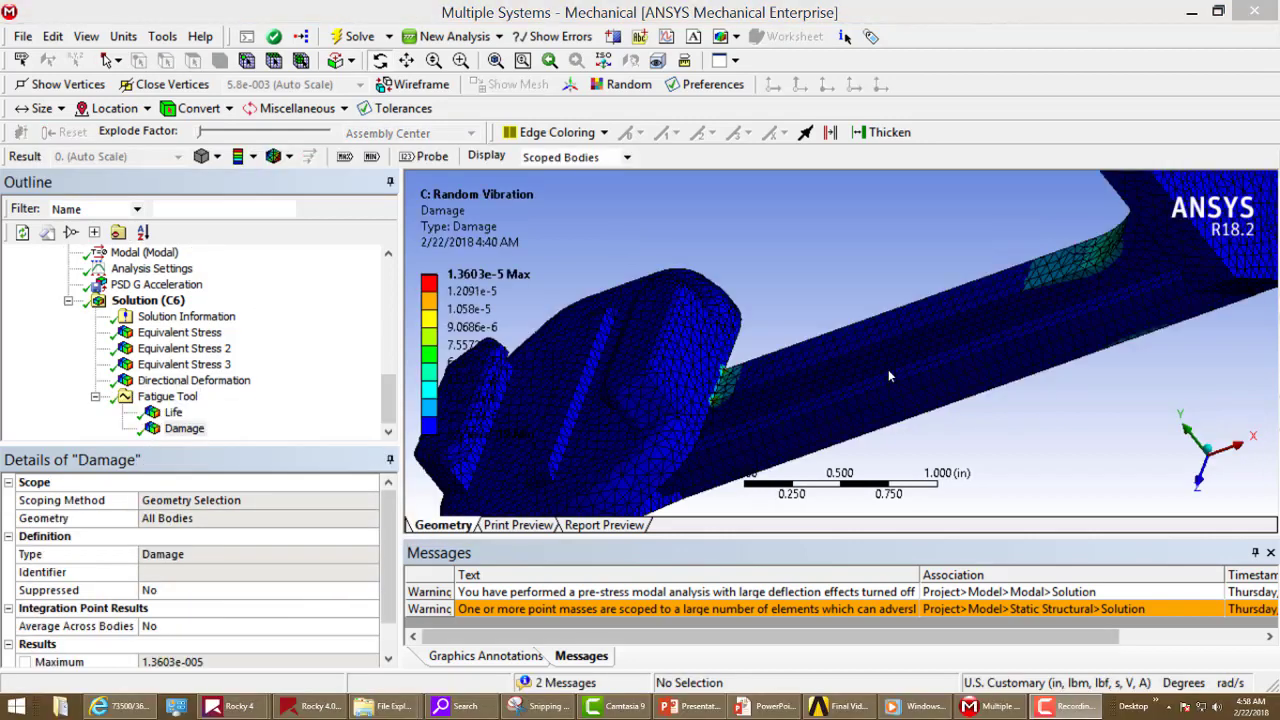
drag(871, 382, 849, 363)
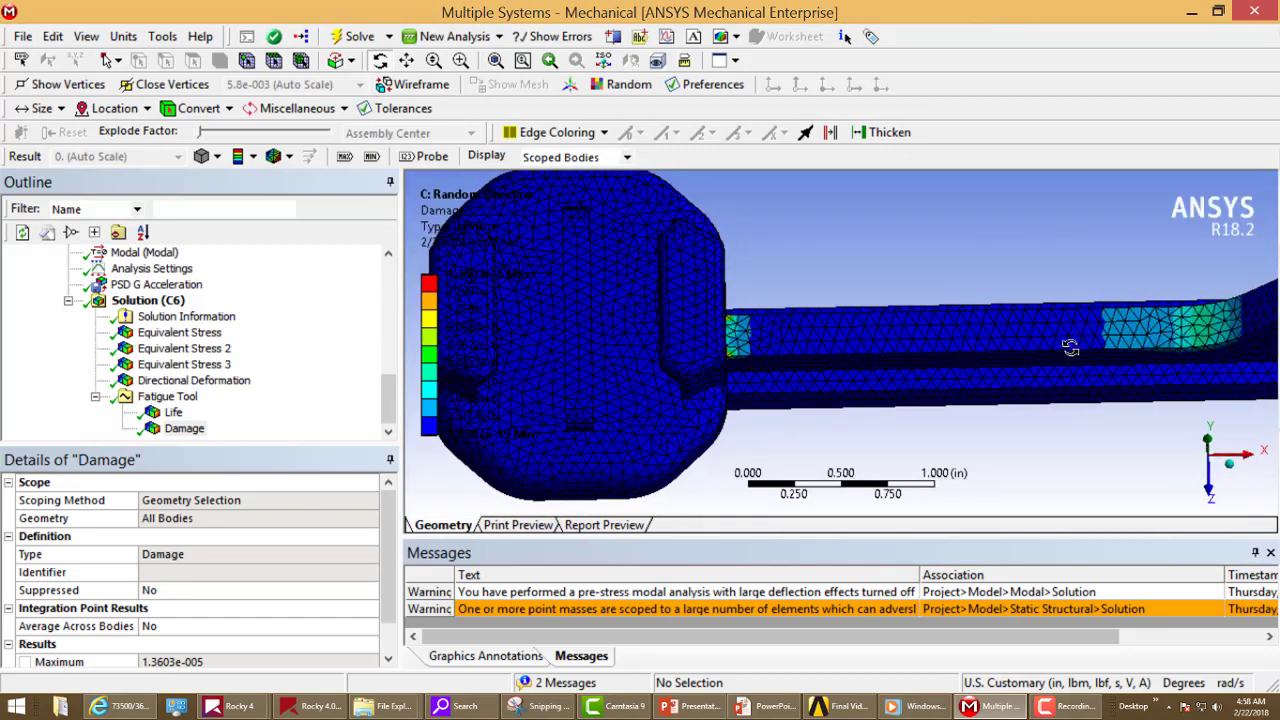
drag(1069, 347, 974, 351)
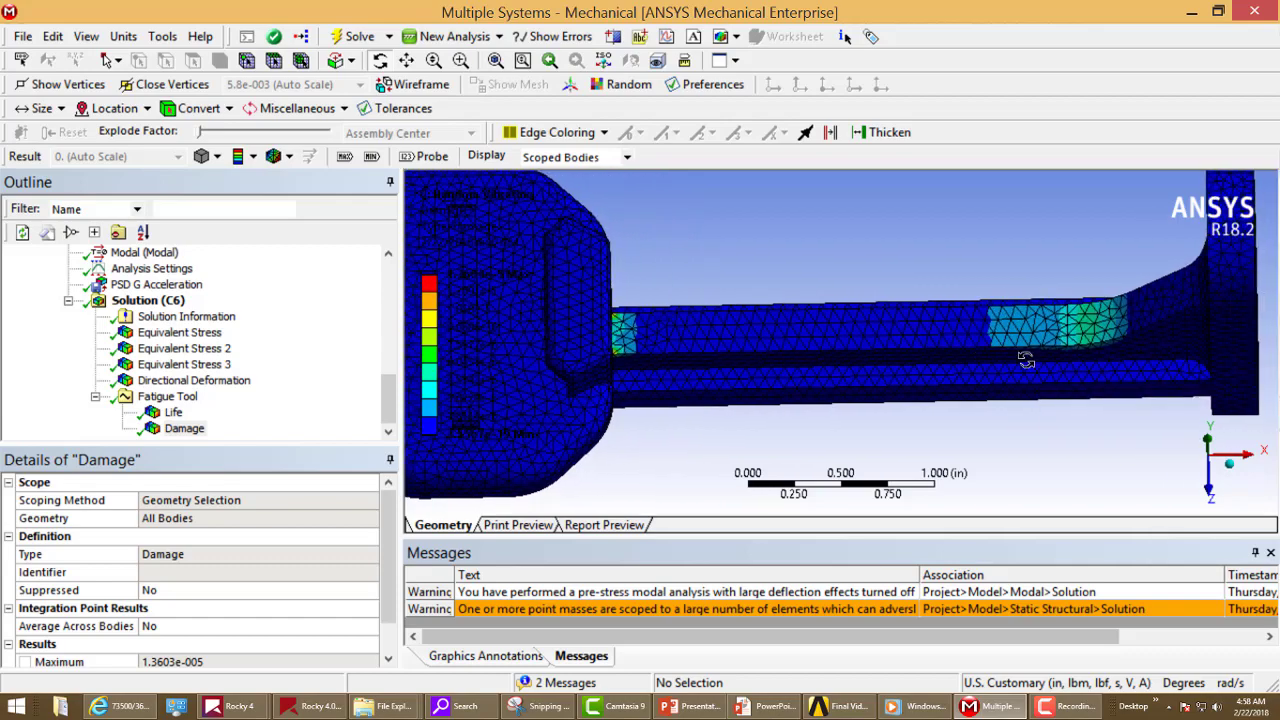
drag(684, 241, 1063, 365)
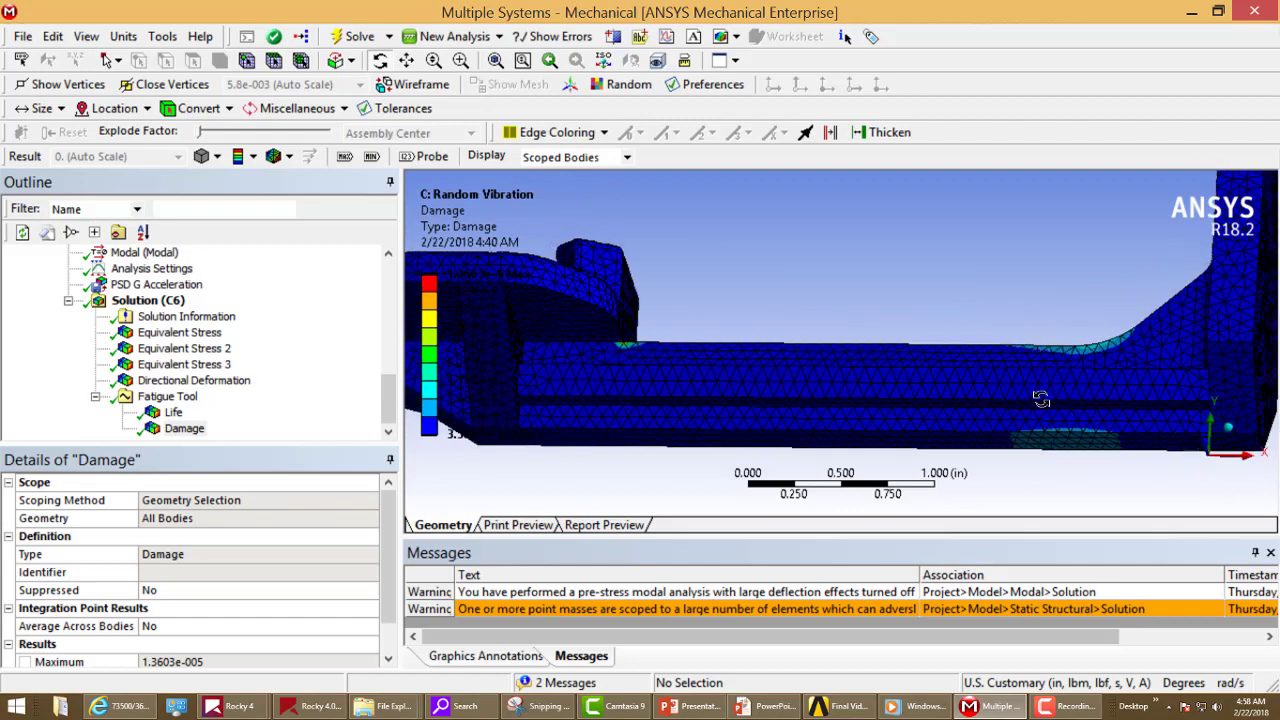
drag(773, 324, 720, 374)
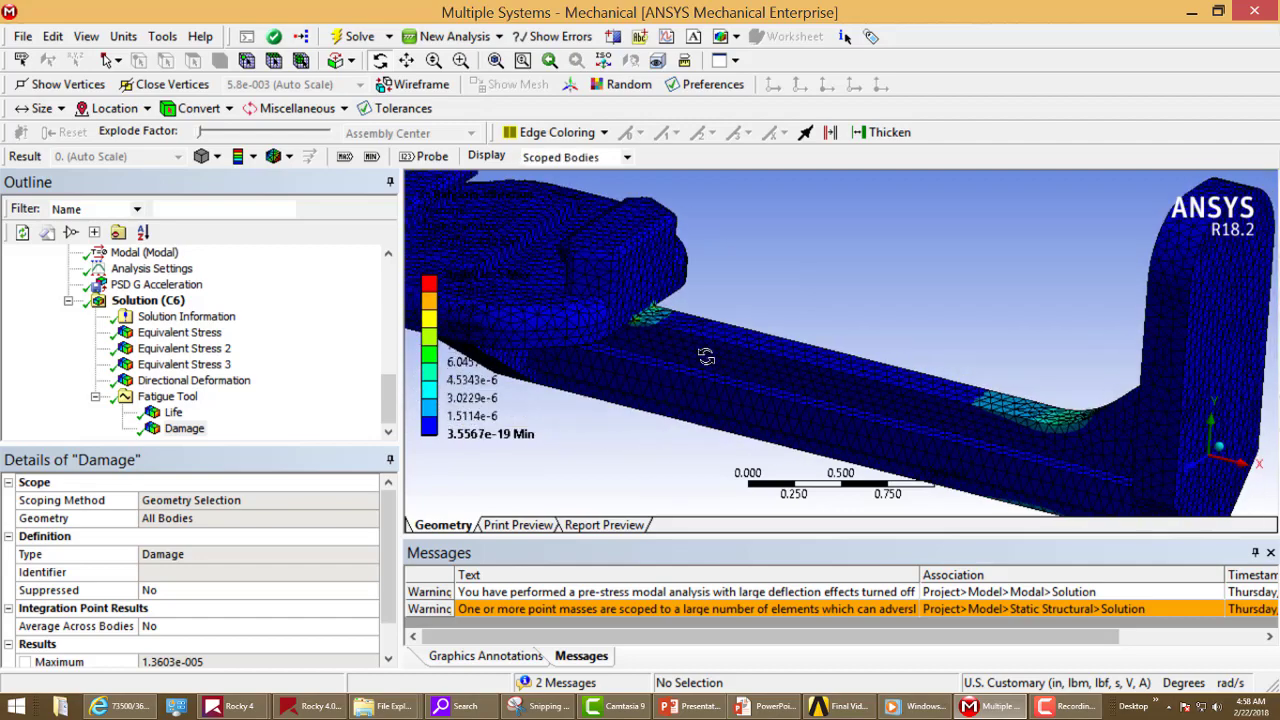
drag(716, 304, 711, 331)
ctrl+middle_drag(802, 360, 787, 308)
drag(892, 370, 978, 394)
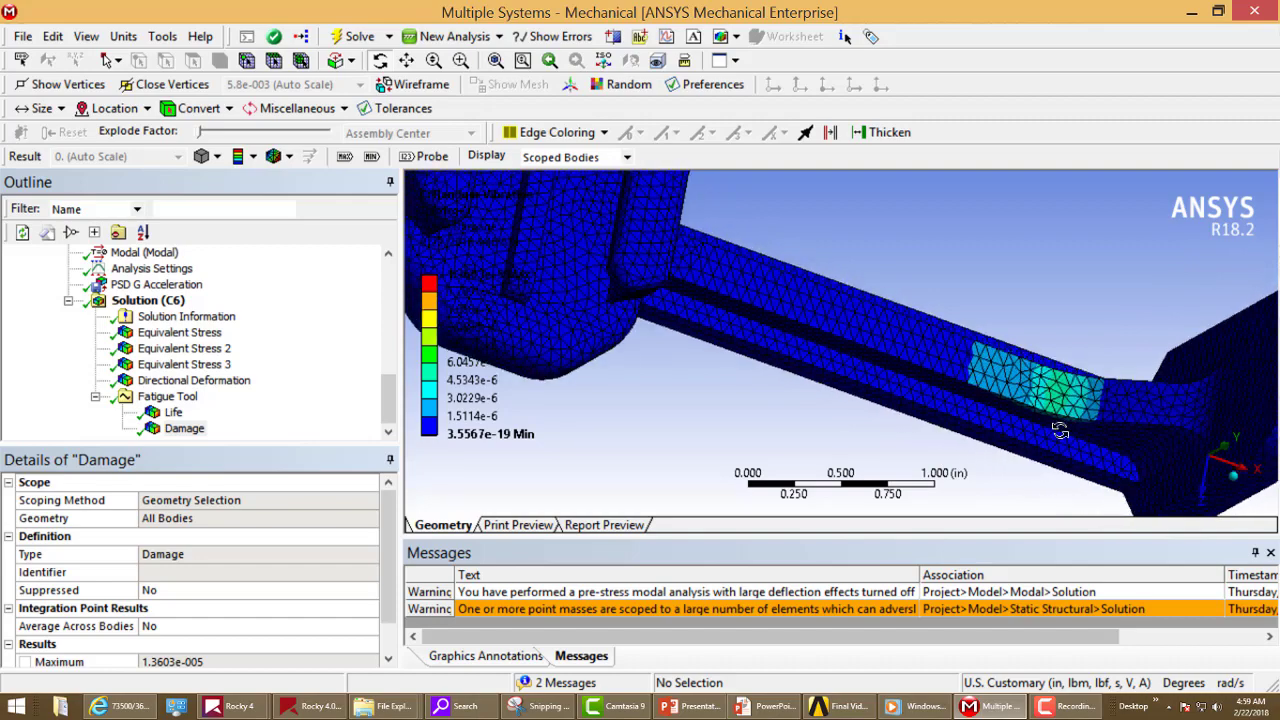
drag(1073, 435, 1038, 414)
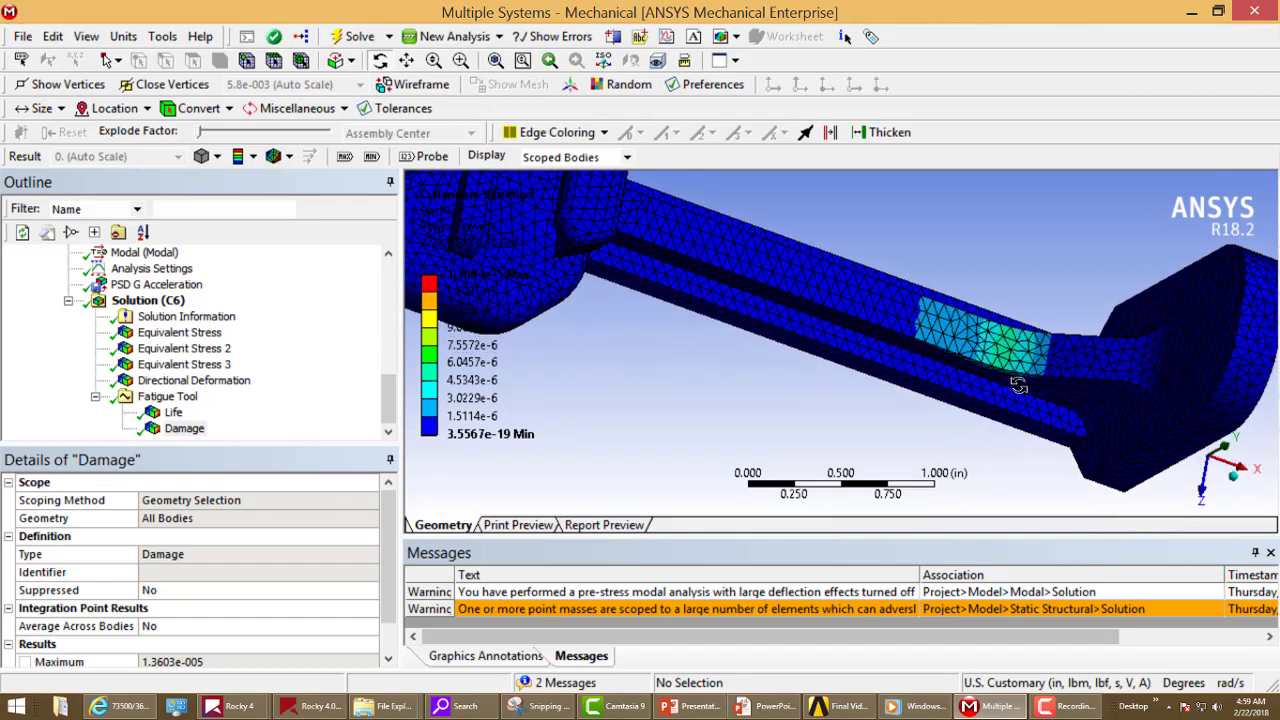